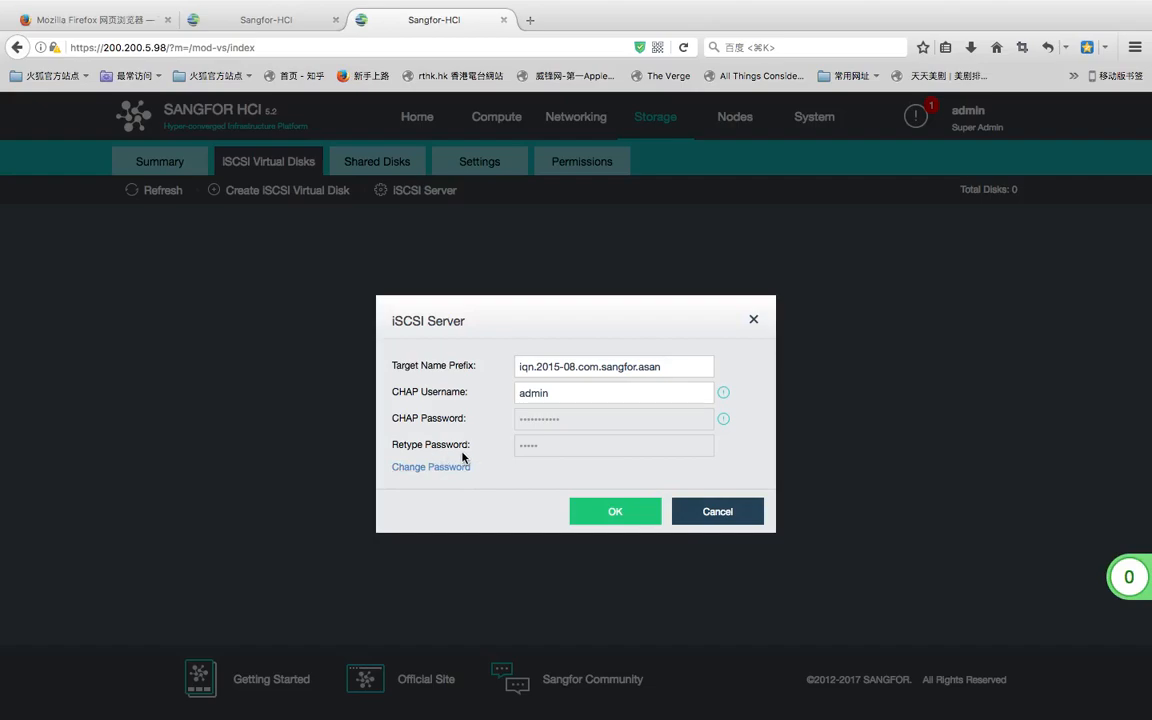
- Start a new iSCSI virtual disk named test with a 10 GB size
click(700, 512)
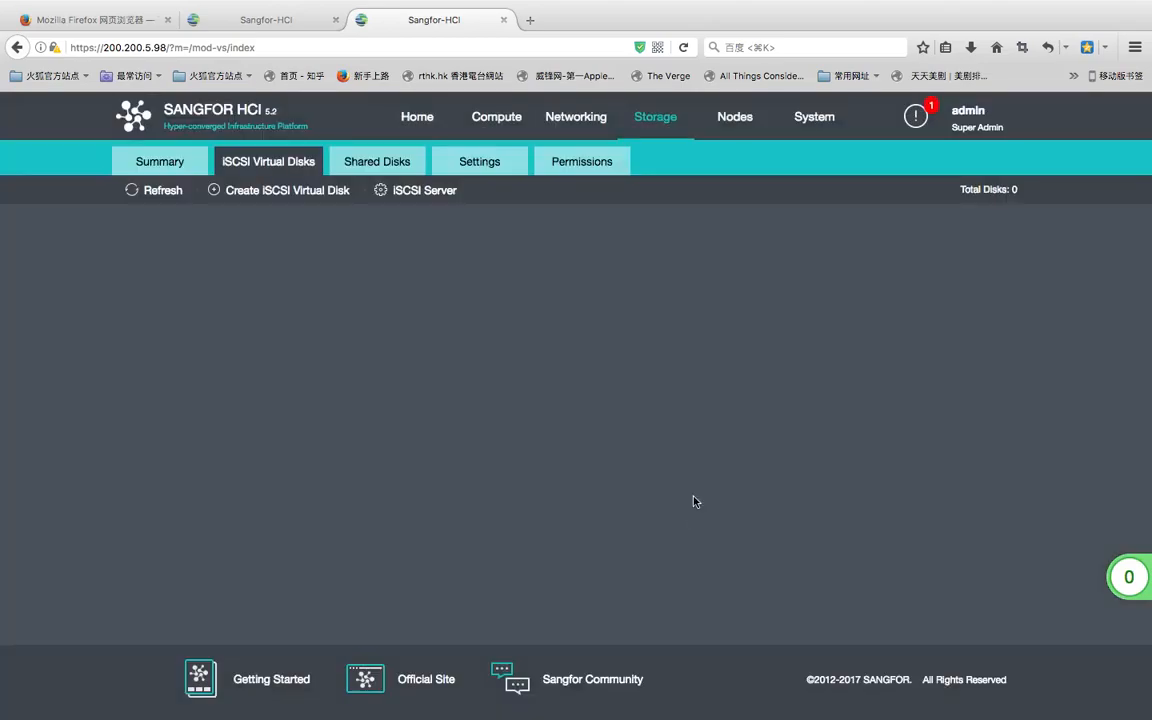
click(306, 196)
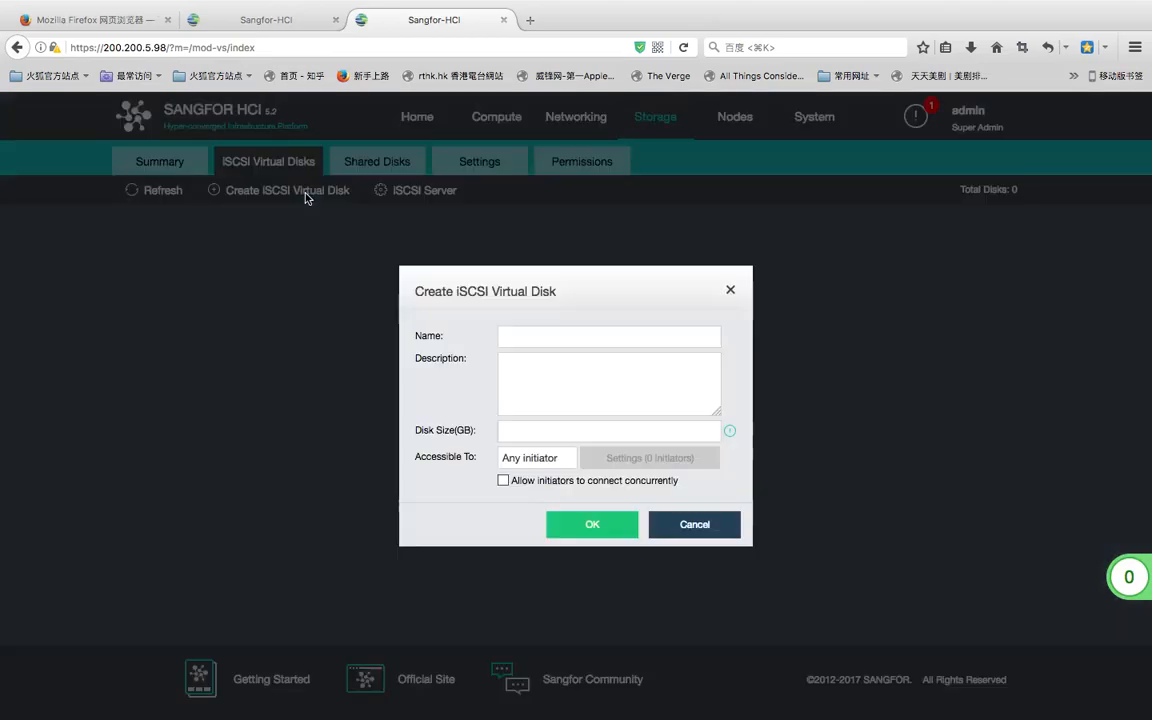
click(524, 334)
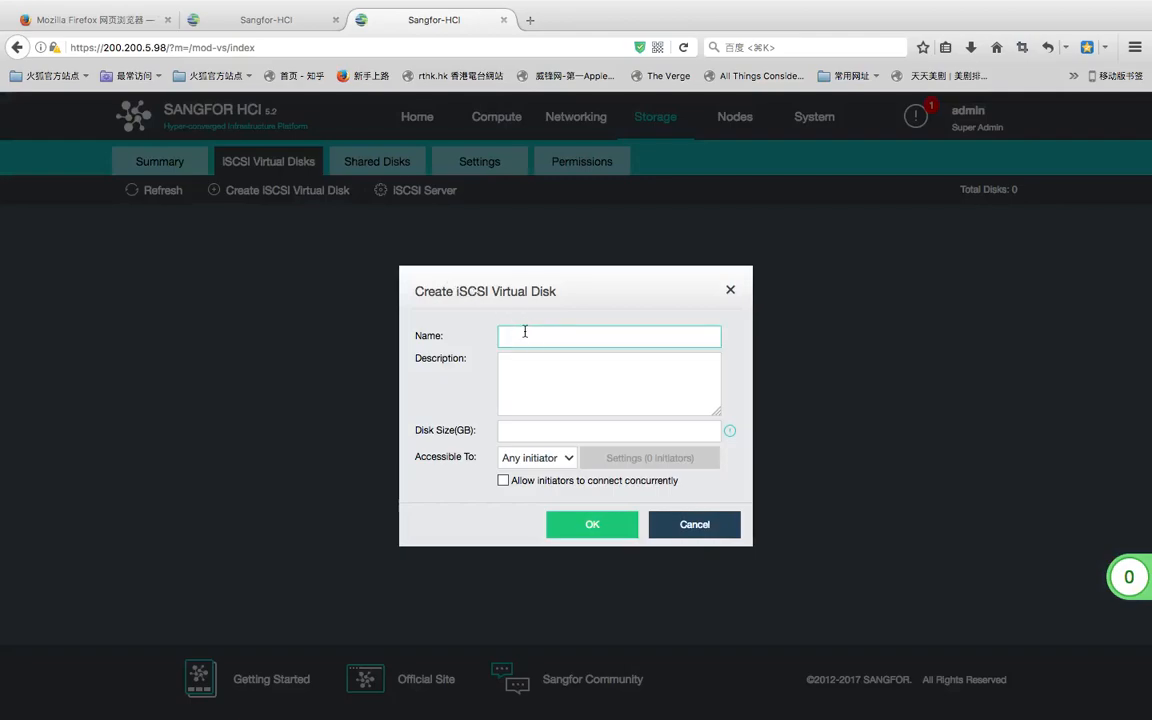
text(test)
click(523, 432)
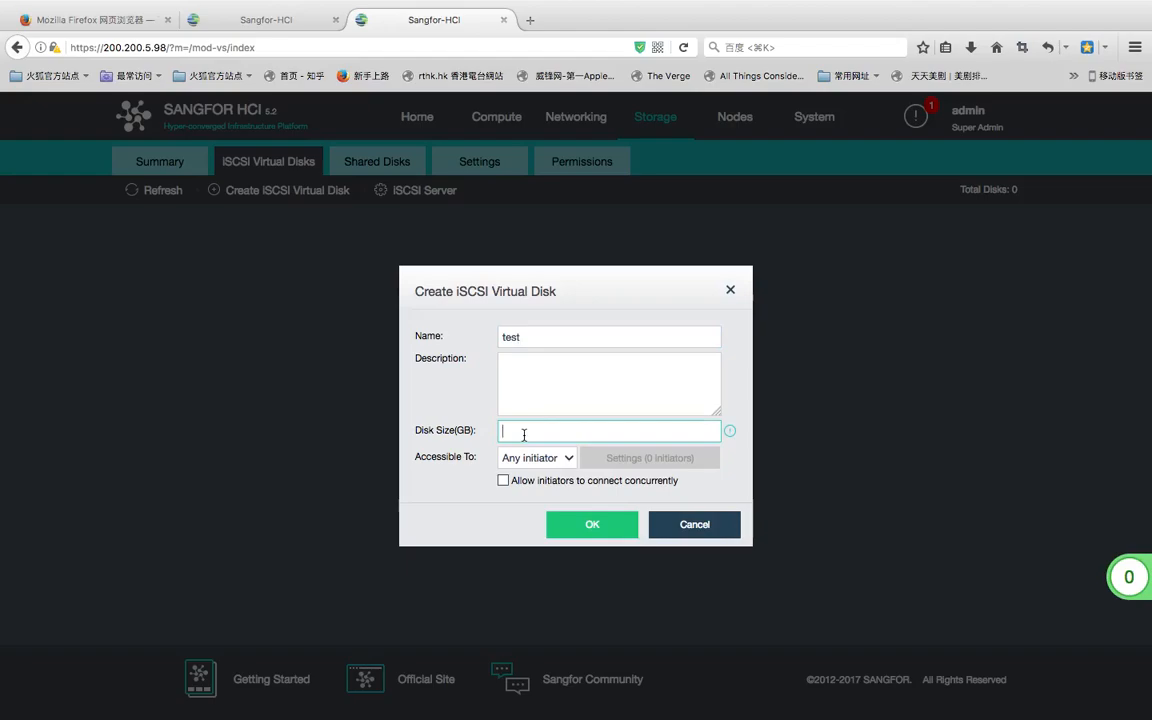
text(1)
- Give the disk Any initiator access with concurrent connections allowed, and create it
click(567, 459)
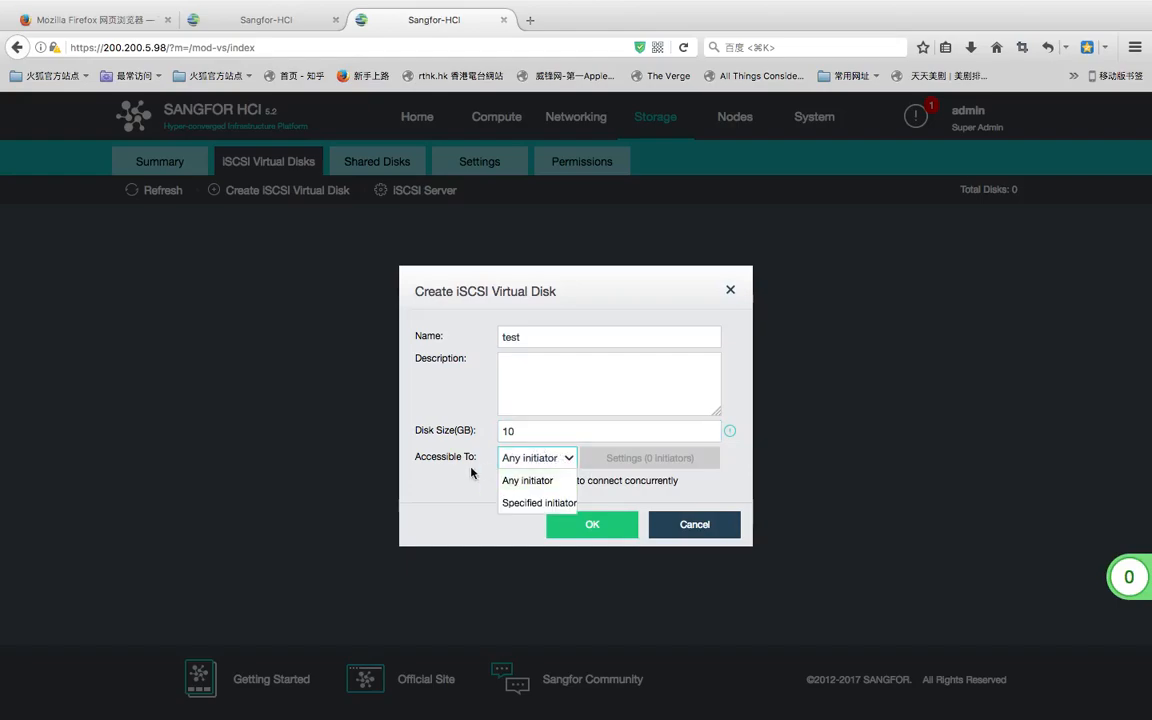
click(572, 467)
click(572, 467)
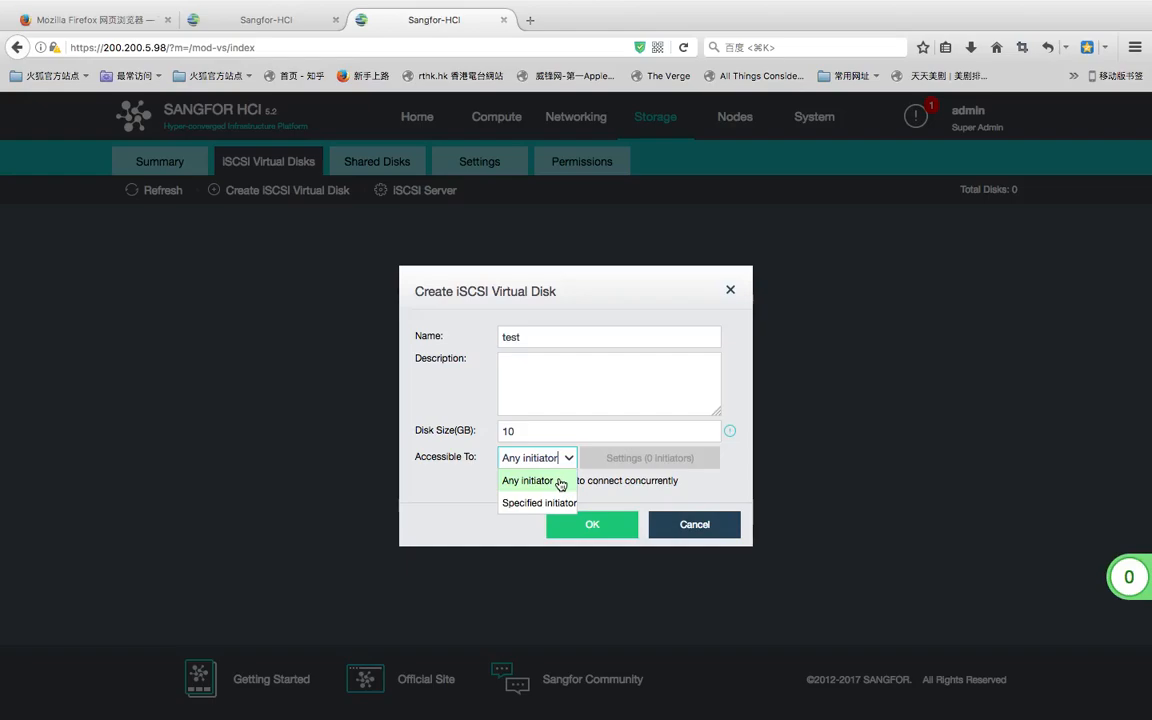
click(561, 484)
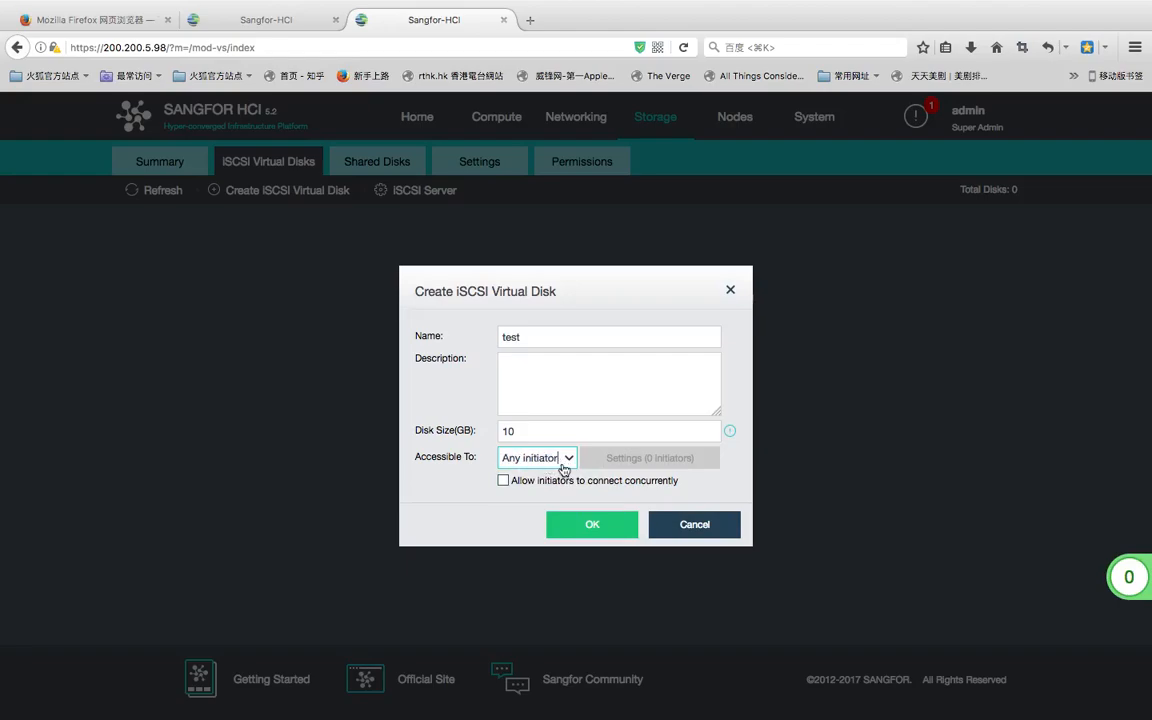
click(504, 481)
click(600, 525)
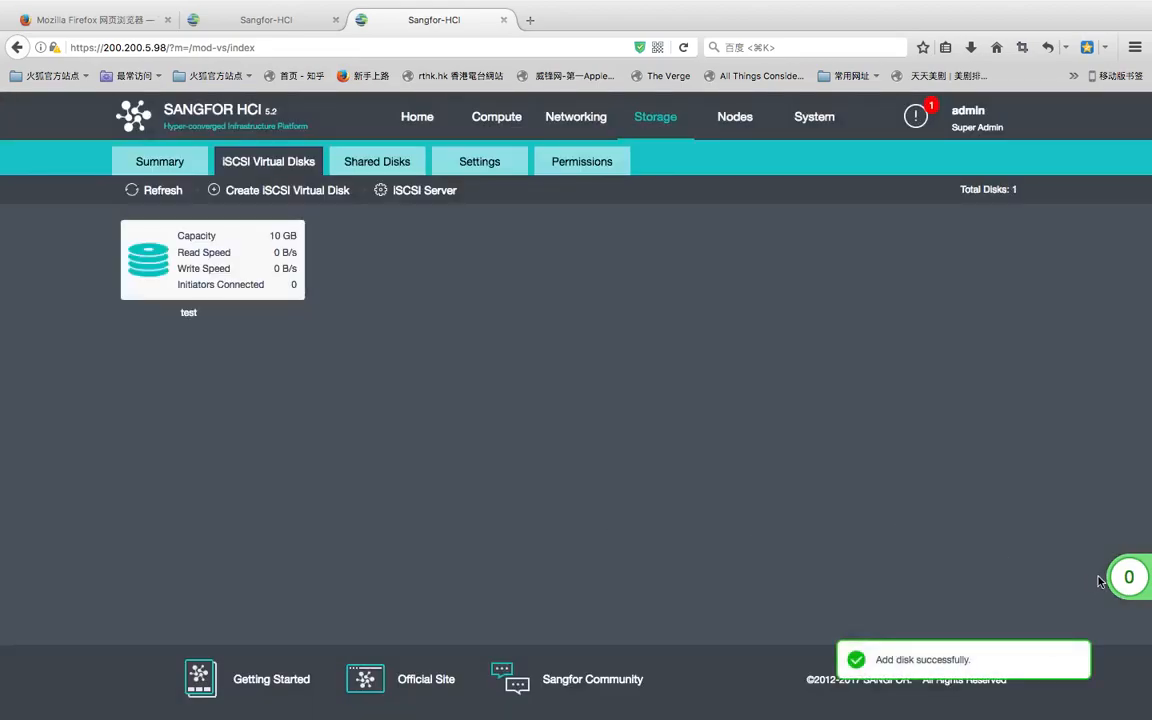
click(957, 508)
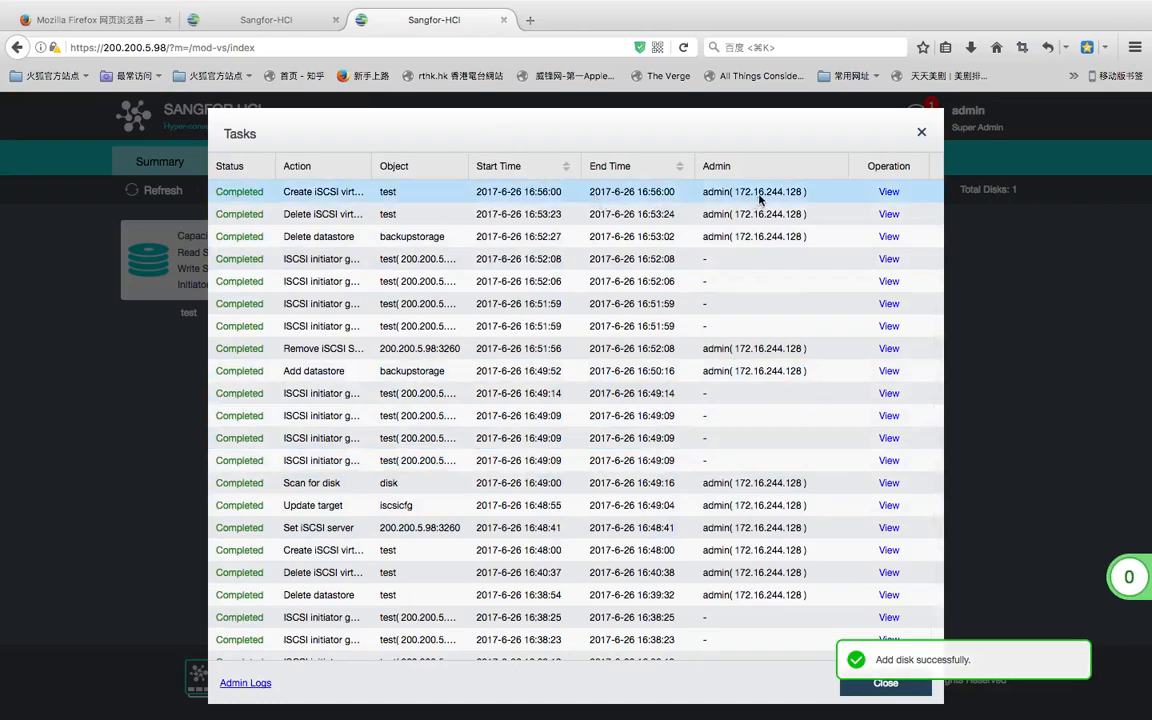
click(921, 132)
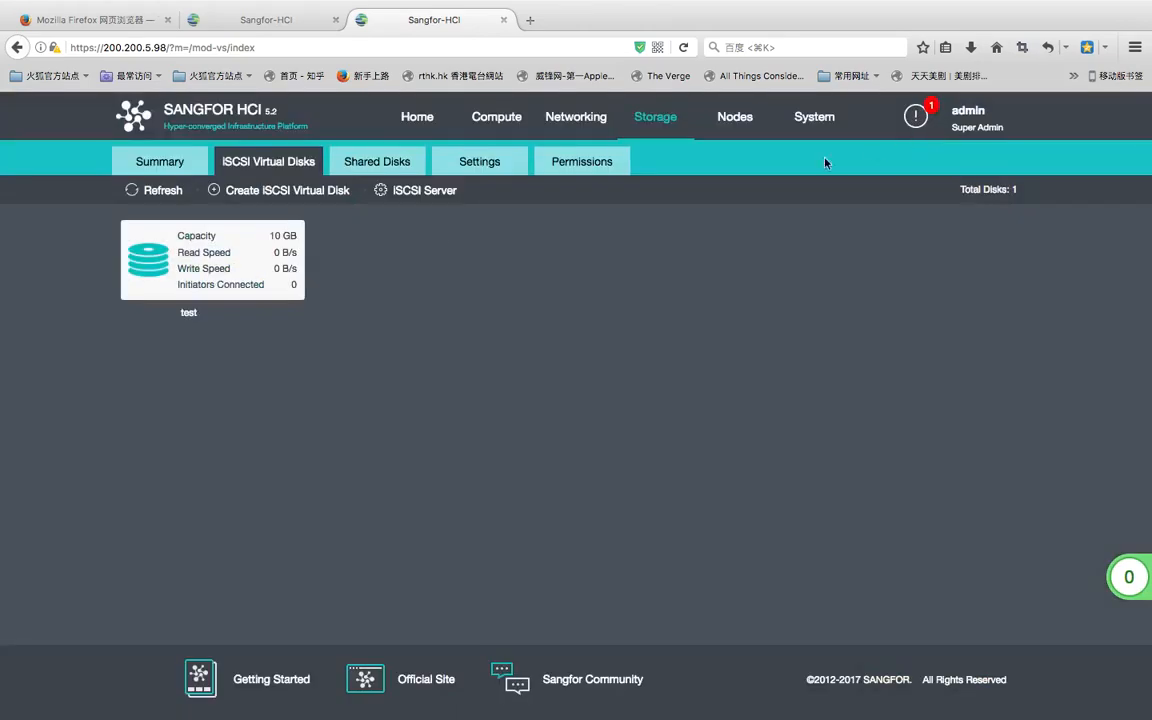
mouse_move(232, 258)
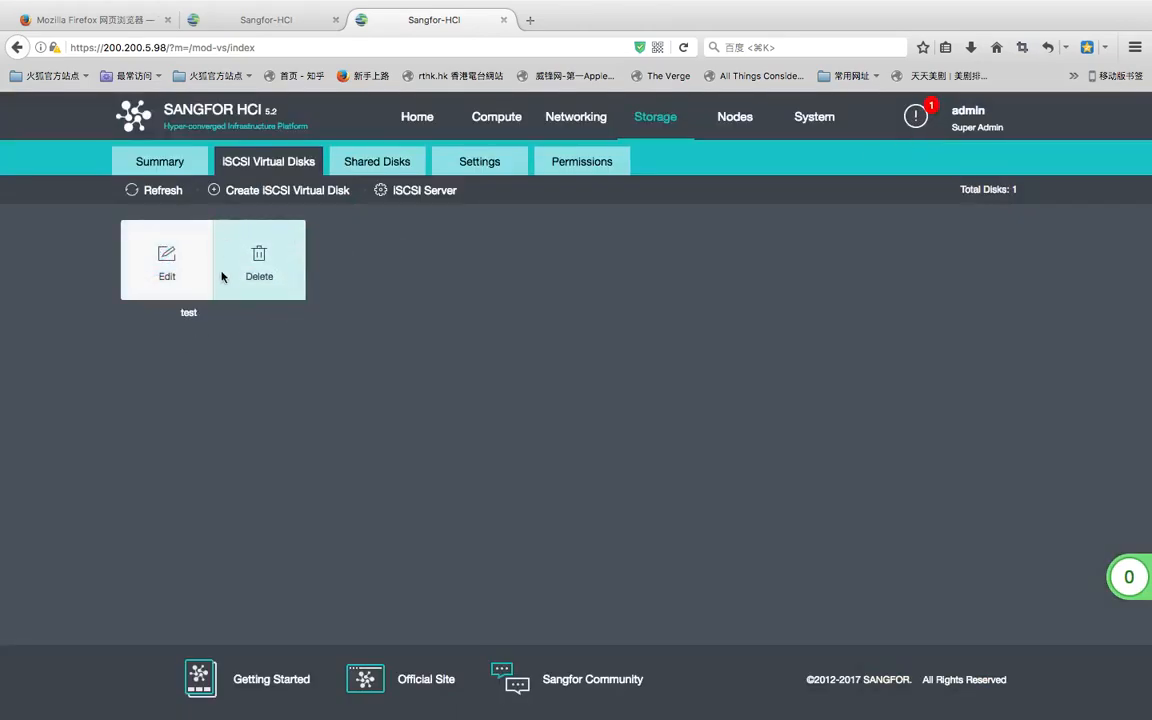
click(166, 260)
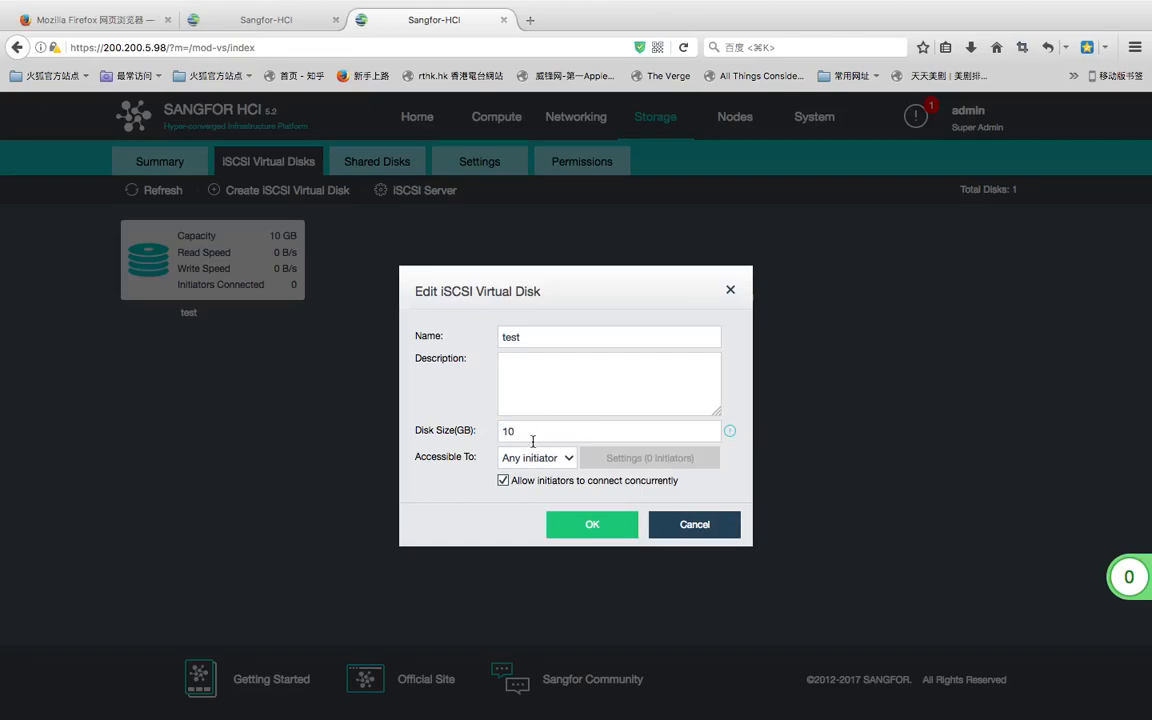
click(620, 528)
click(627, 488)
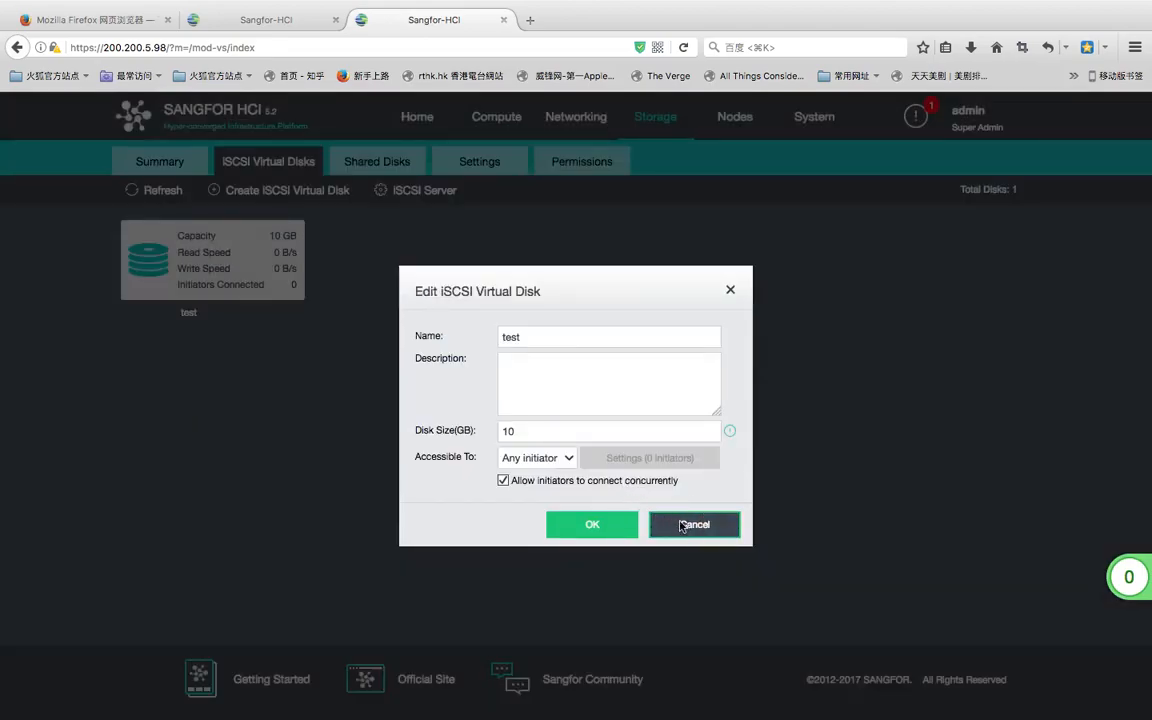
click(688, 523)
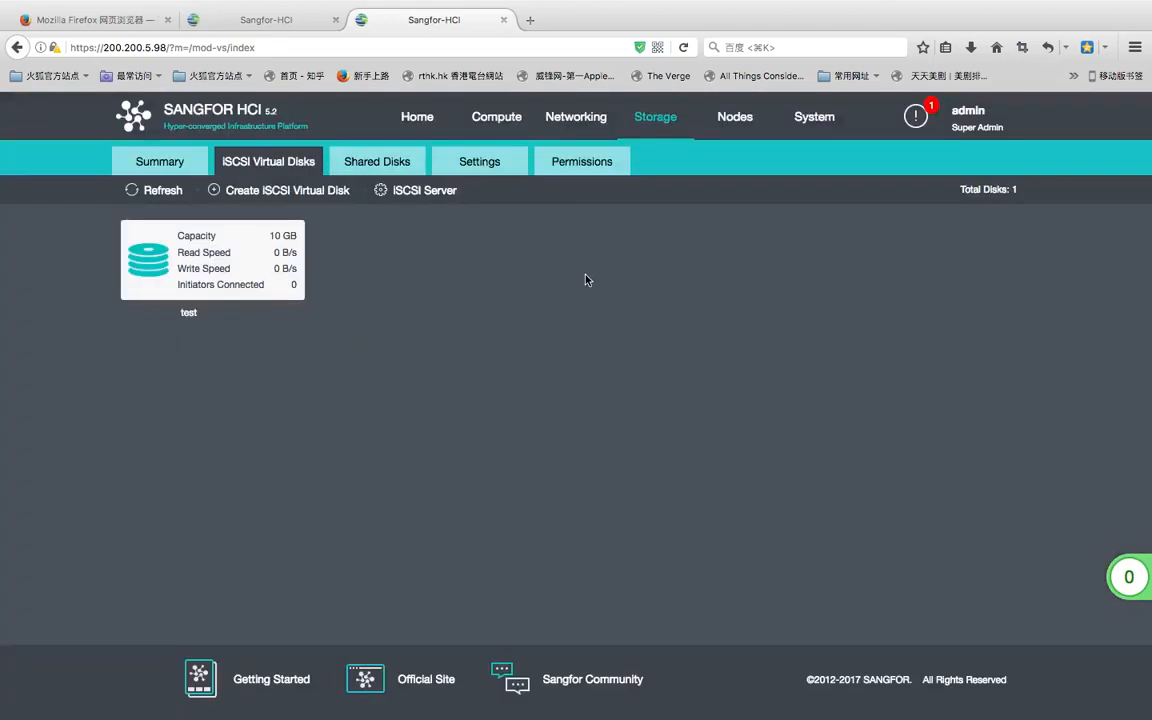
- Show the still-empty iSCSI Servers list from the Nodes Storage page
click(730, 130)
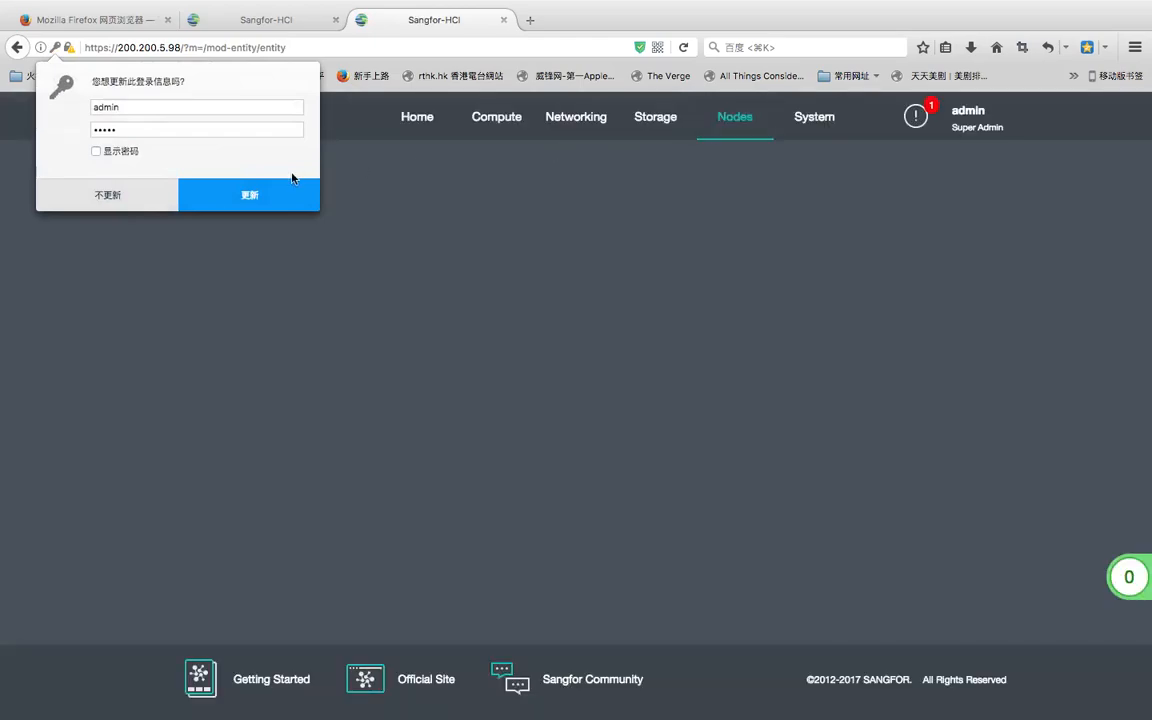
click(255, 185)
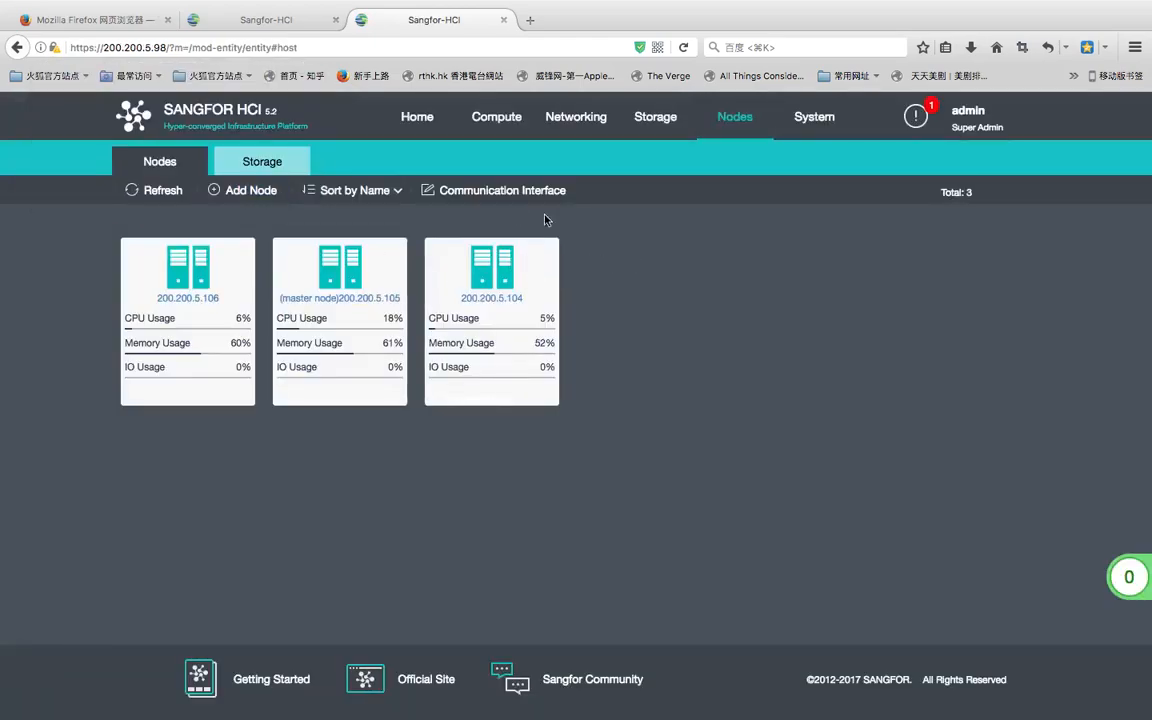
click(272, 166)
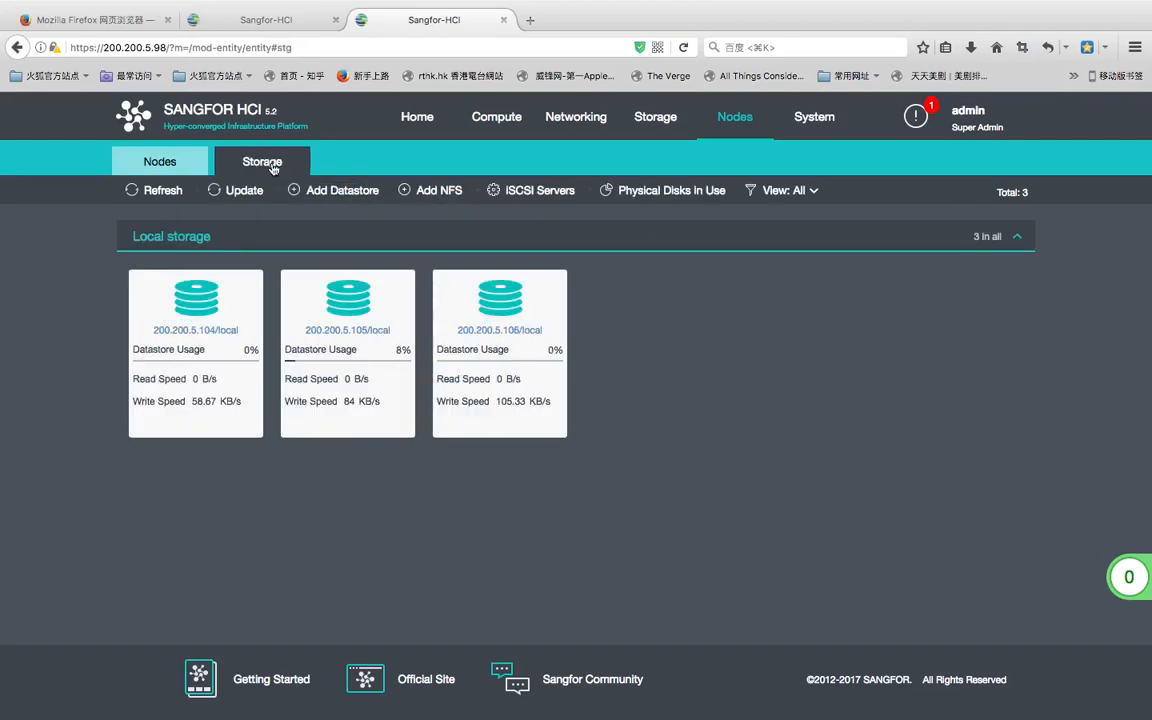
click(538, 195)
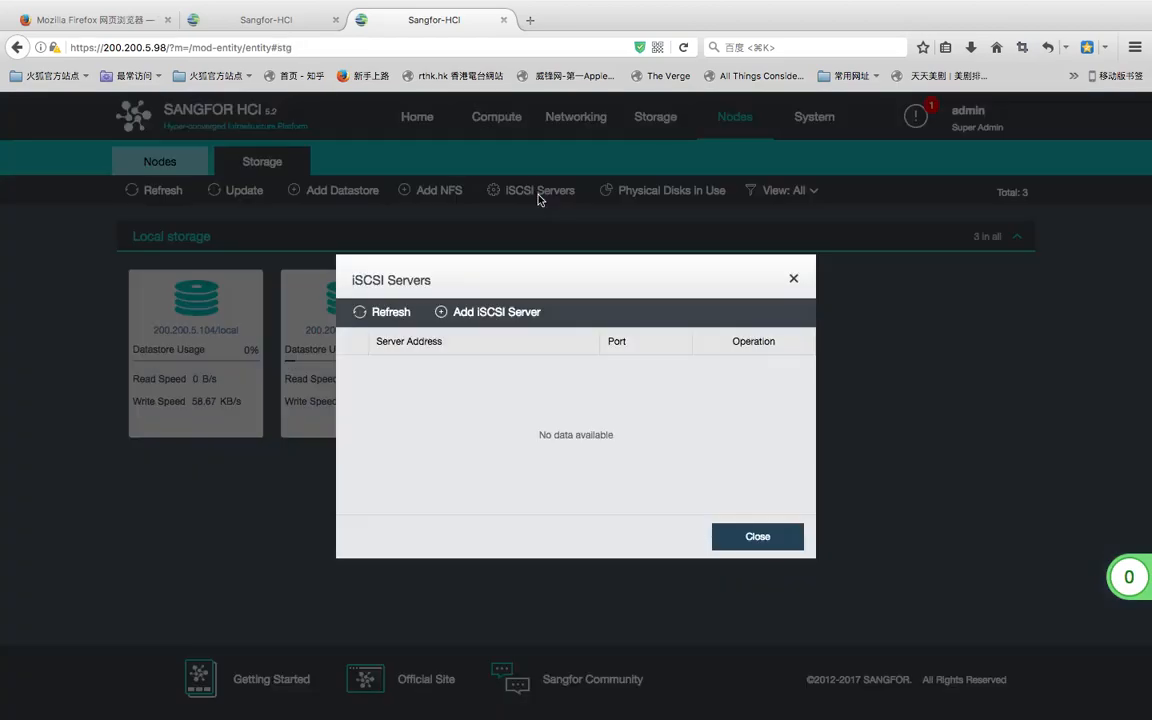
- Add iSCSI server 200.200.5.98 with one-way CHAP credentials and detect its targets
click(494, 313)
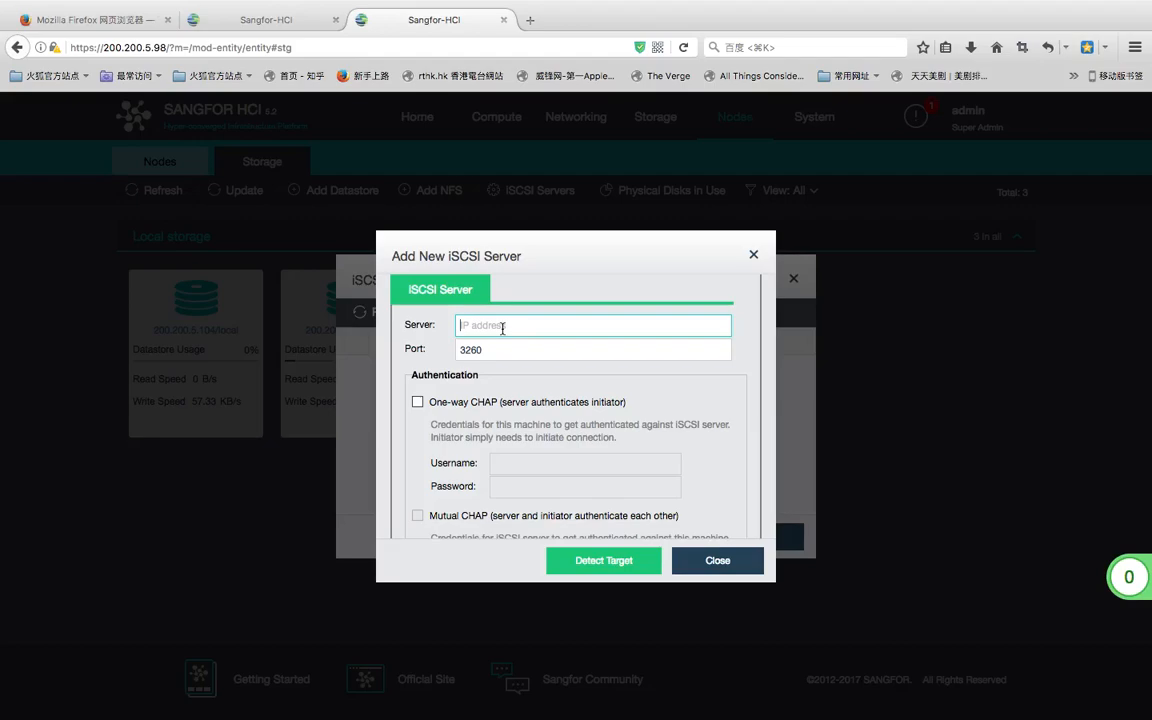
text(200.200)
text(.5.98)
click(418, 403)
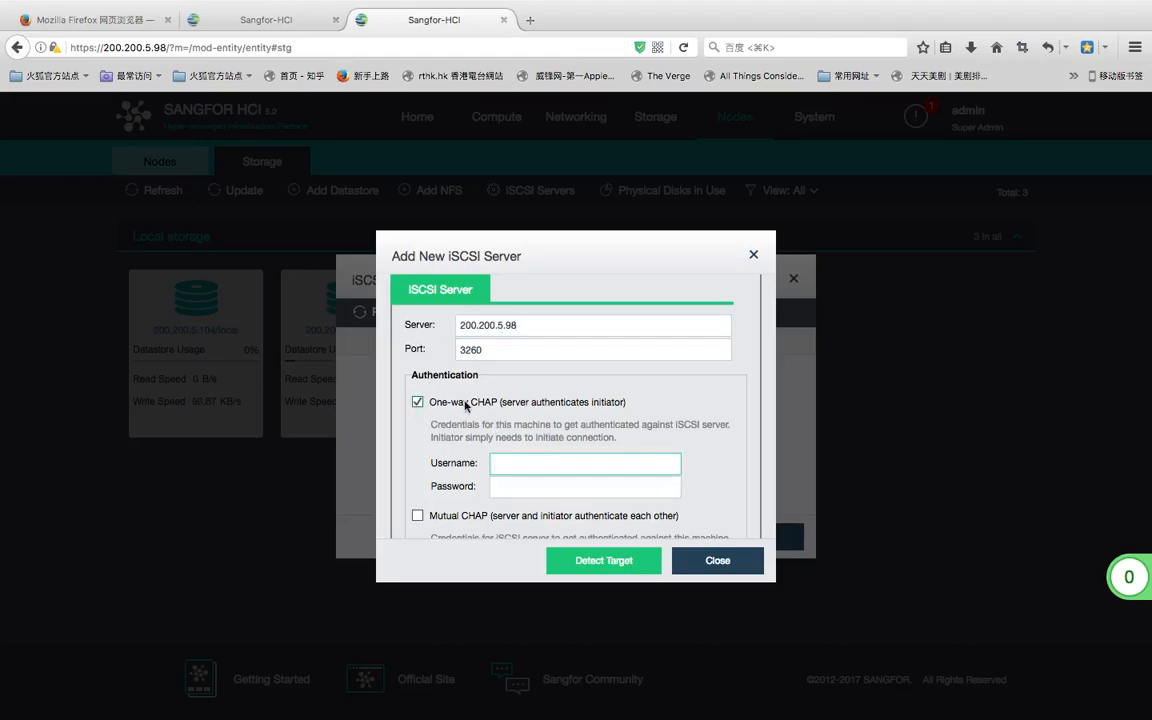
click(516, 487)
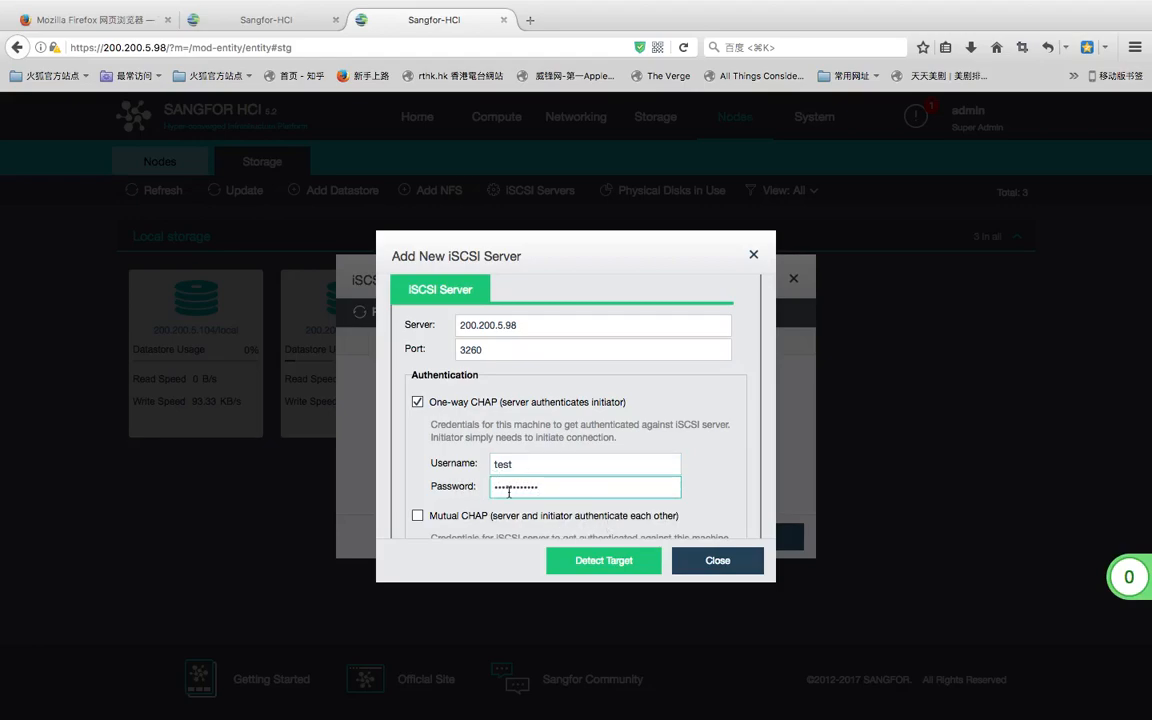
click(603, 560)
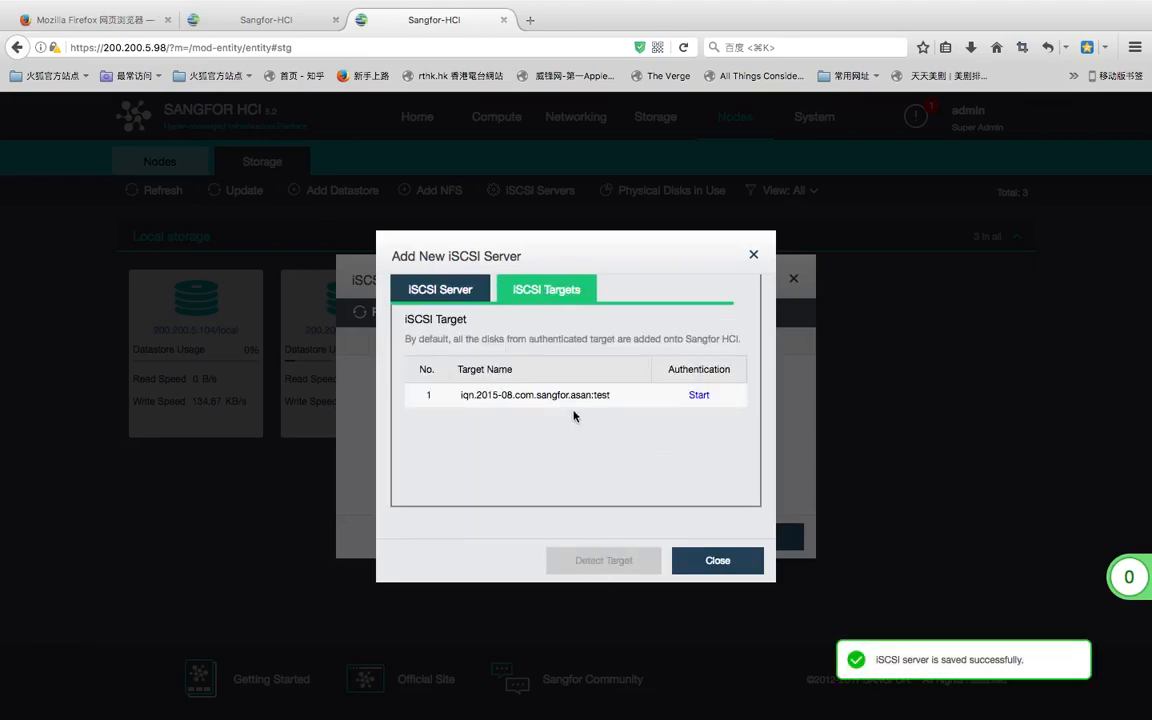
- Authenticate target iqn.2015-08.com.sangfor.asan:test via one-way CHAP, name test plus its password, and save
click(700, 396)
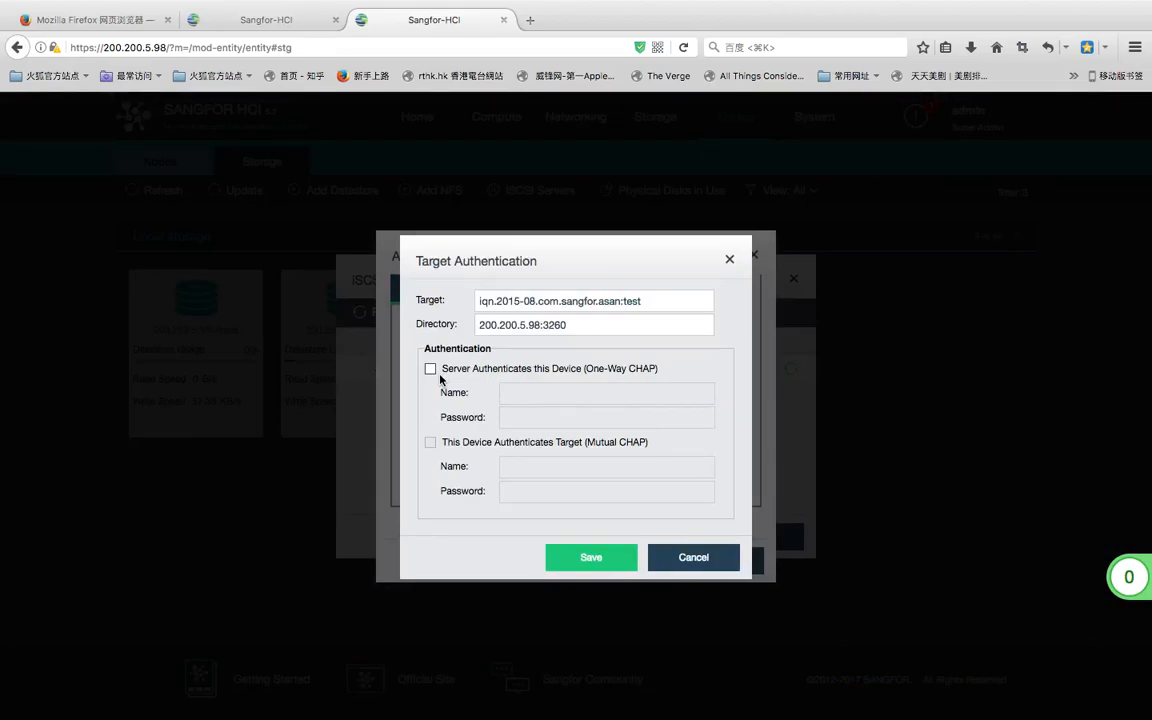
click(430, 369)
click(506, 393)
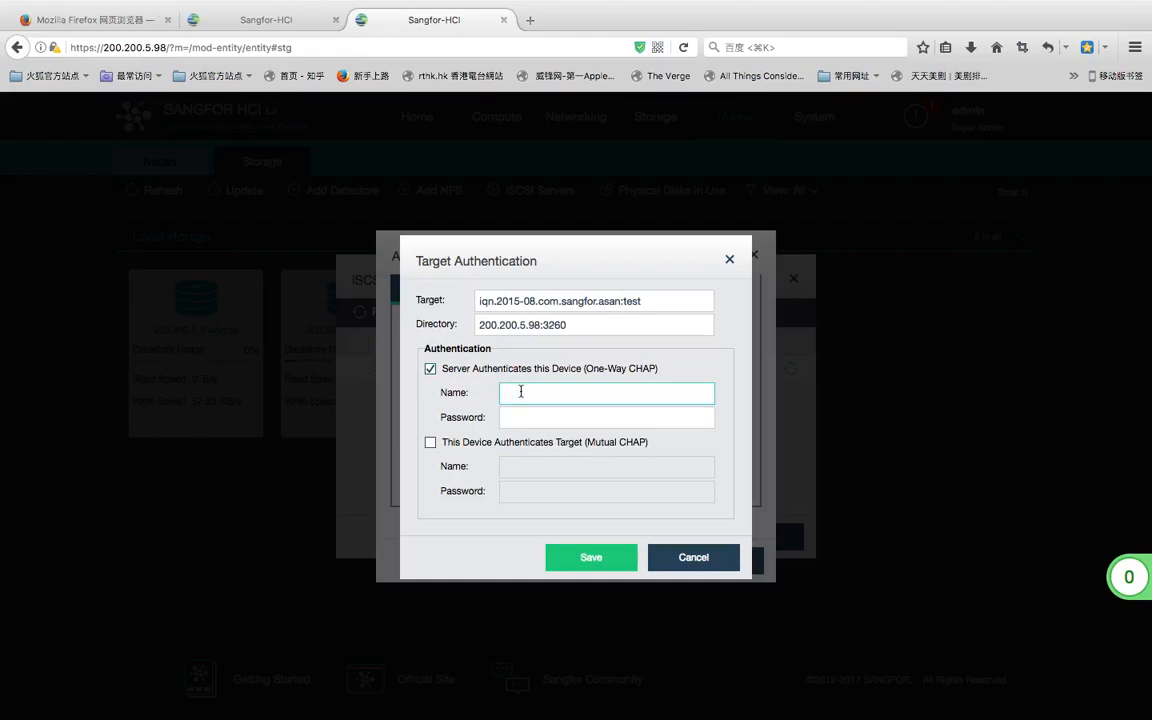
click(581, 414)
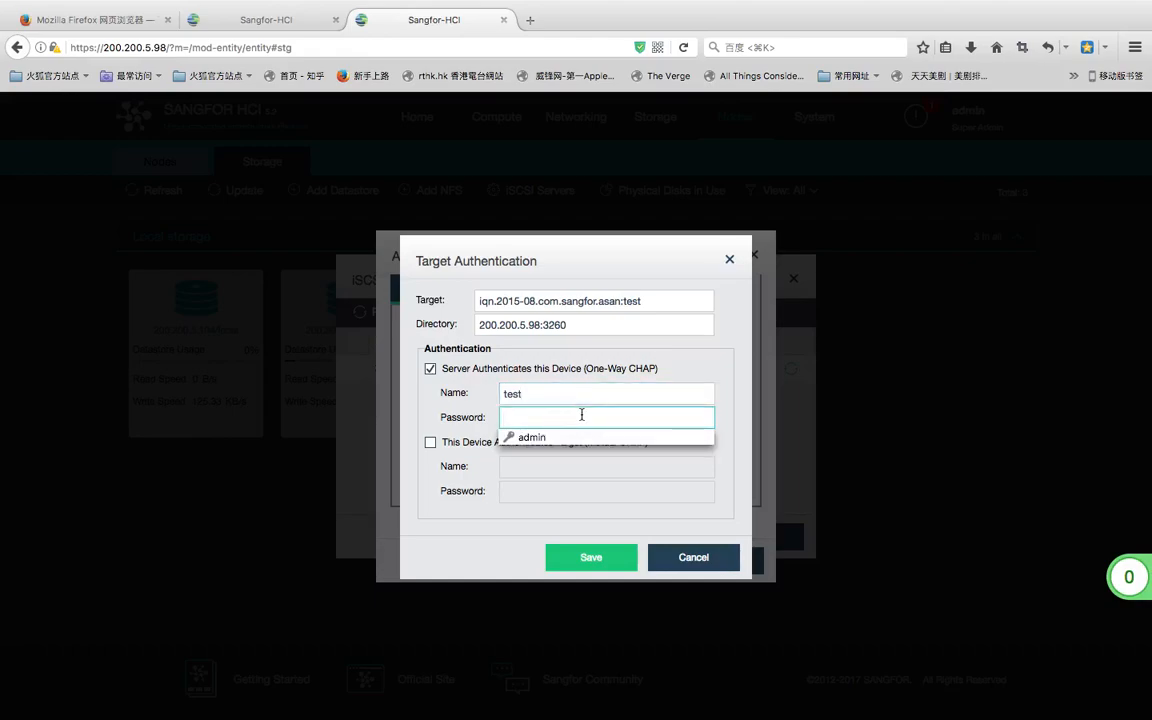
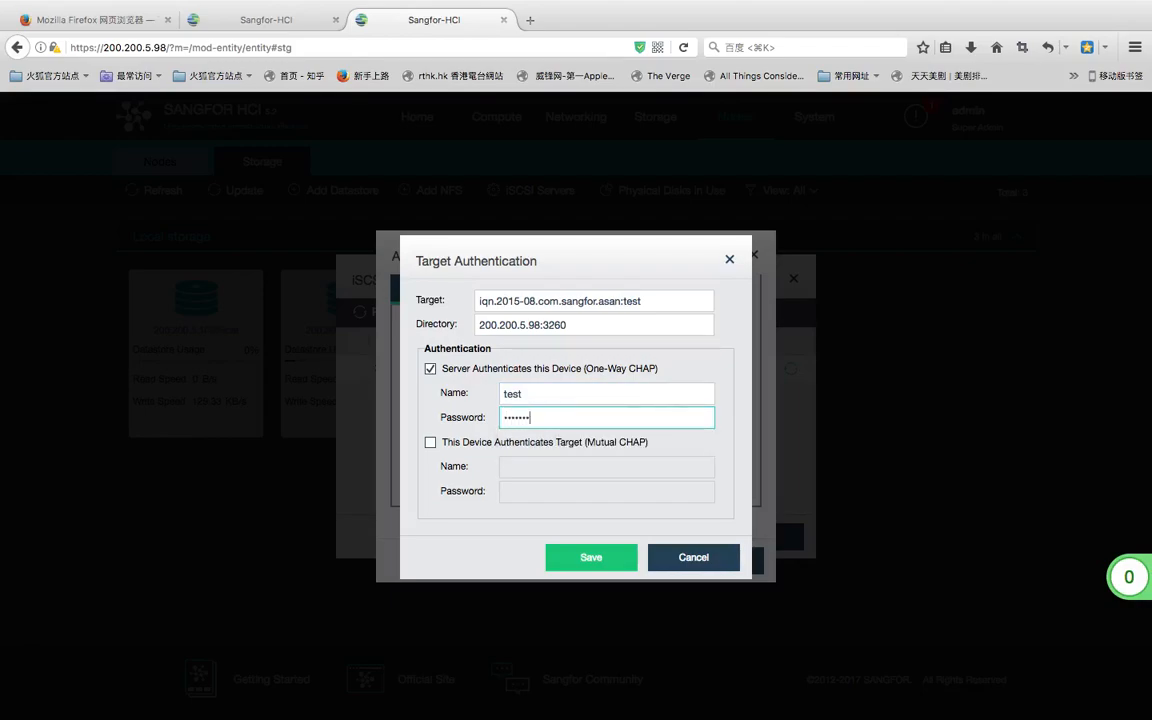
key(BackSpace)
key(BackSpace)
key(BackSpace)
key(BackSpace)
key(BackSpace)
key(BackSpace)
key(BackSpace)
click(595, 556)
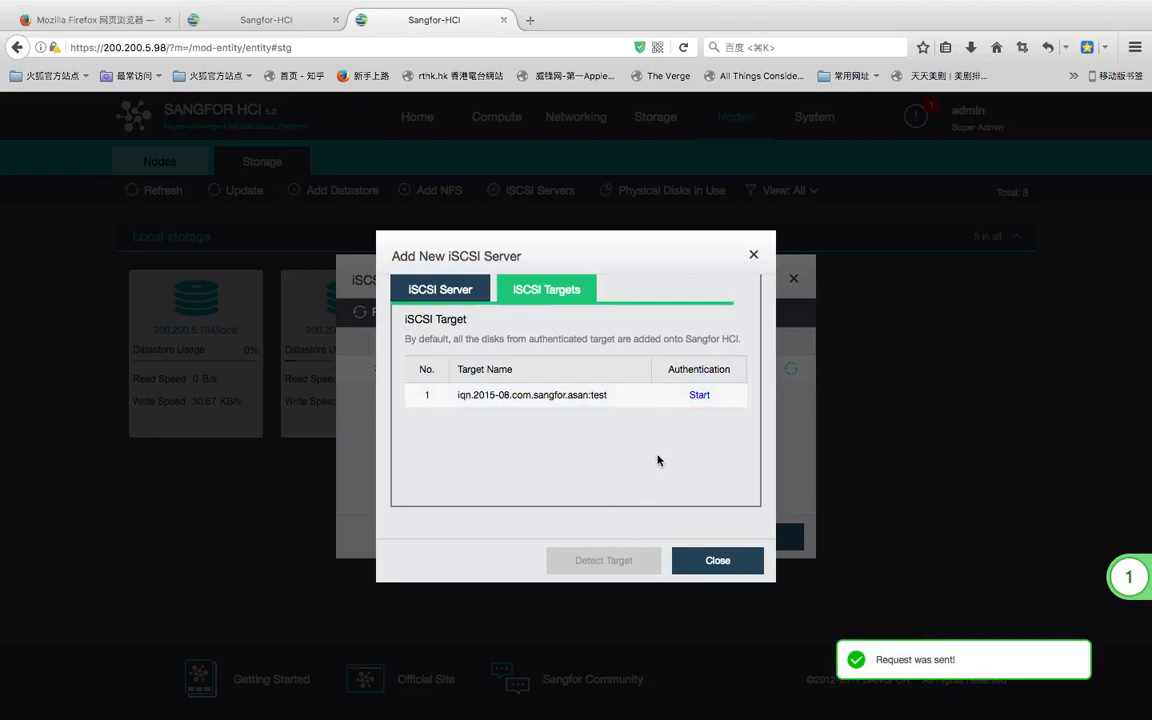
- Close the iSCSI server windows, then start a new datastore on the 10 GB iSCSI virtual disk
click(712, 559)
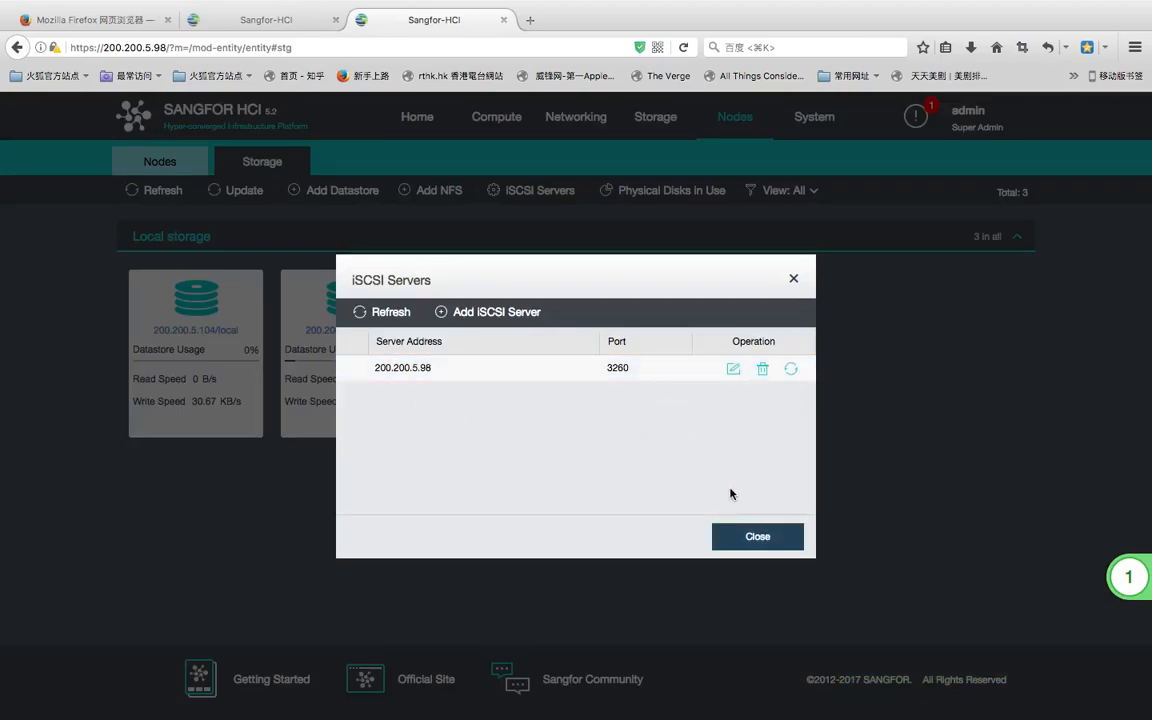
click(757, 535)
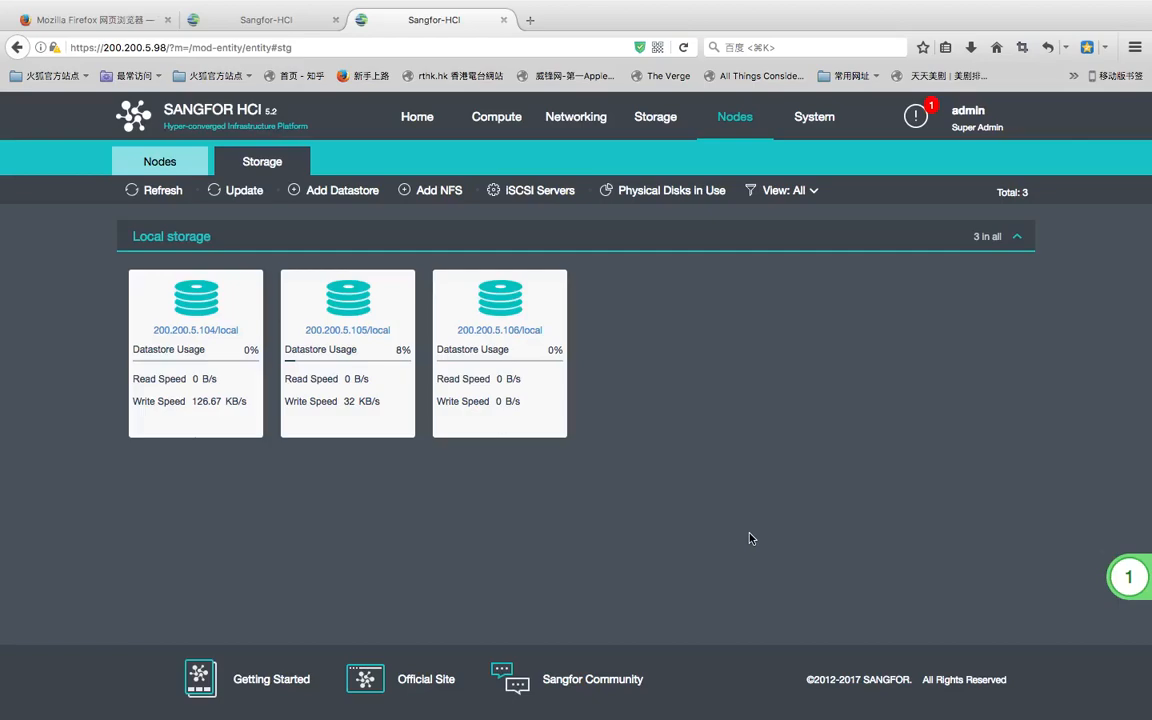
click(333, 191)
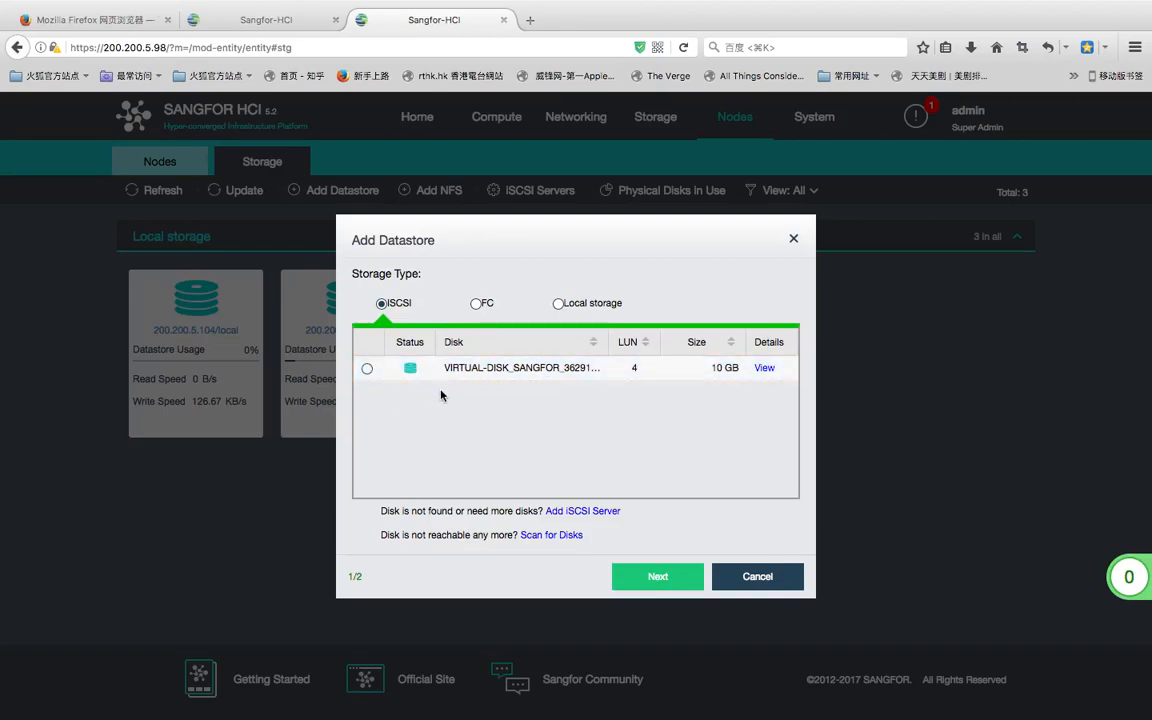
click(367, 369)
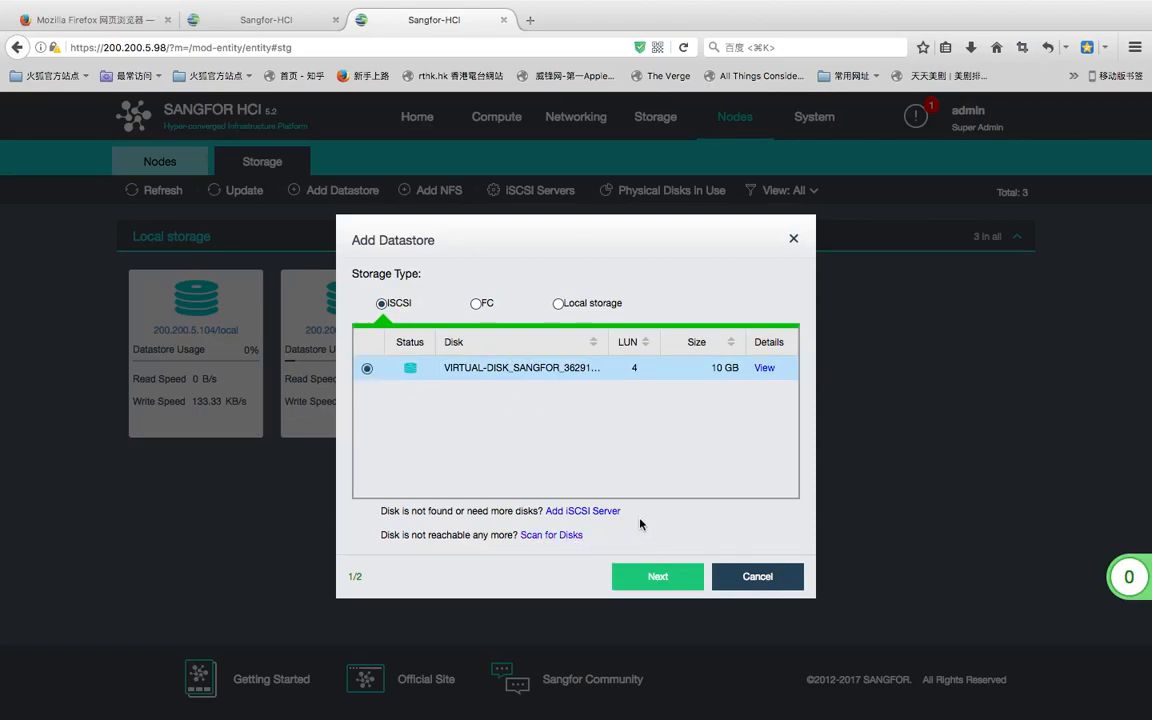
click(664, 575)
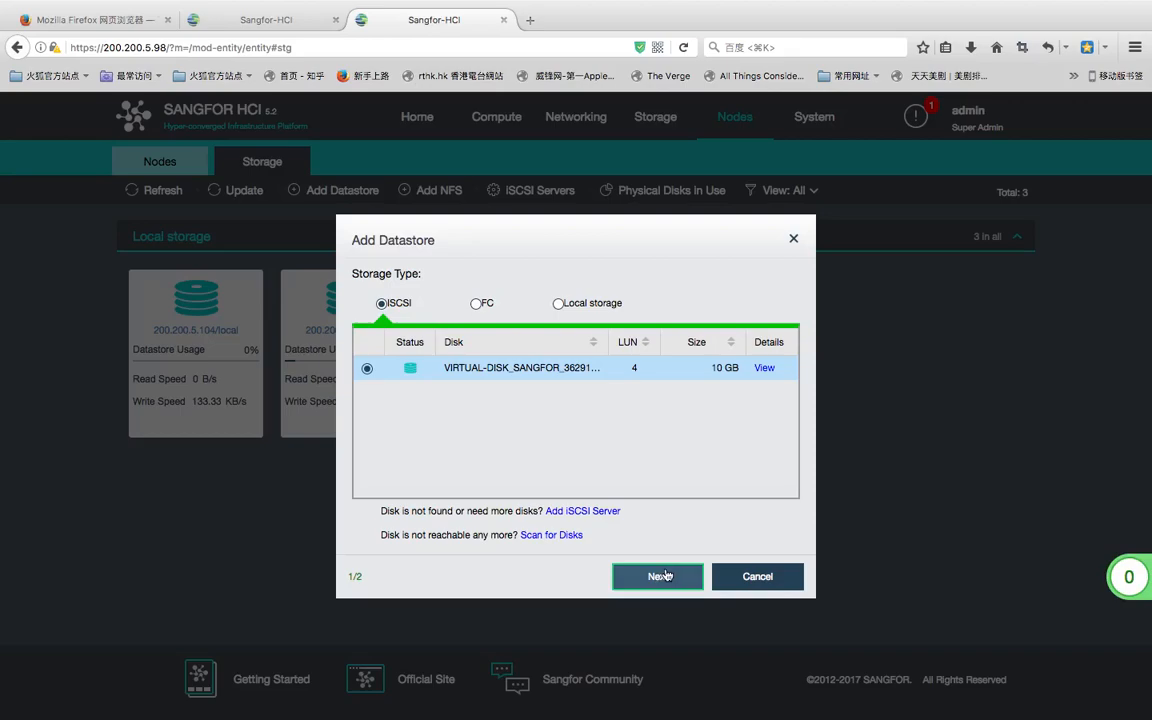
click(664, 576)
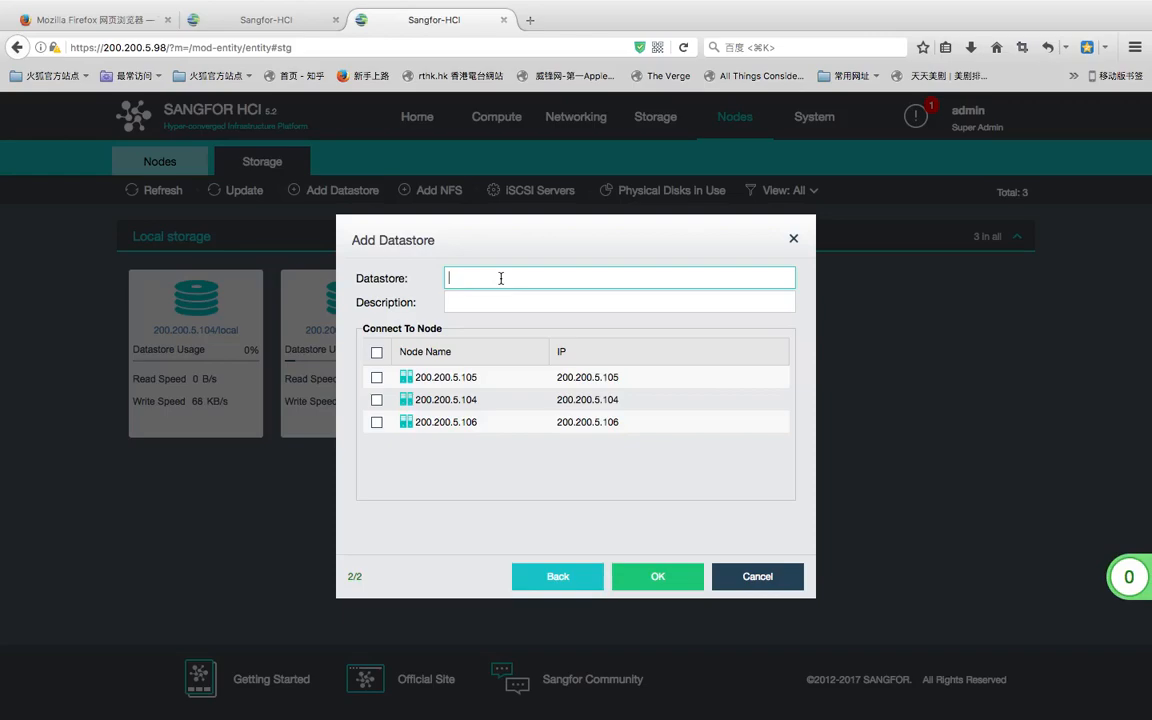
- Enter datastore name backupstorage, select all three nodes, submit, and select the prefilled password
text(backupstorage)
click(377, 355)
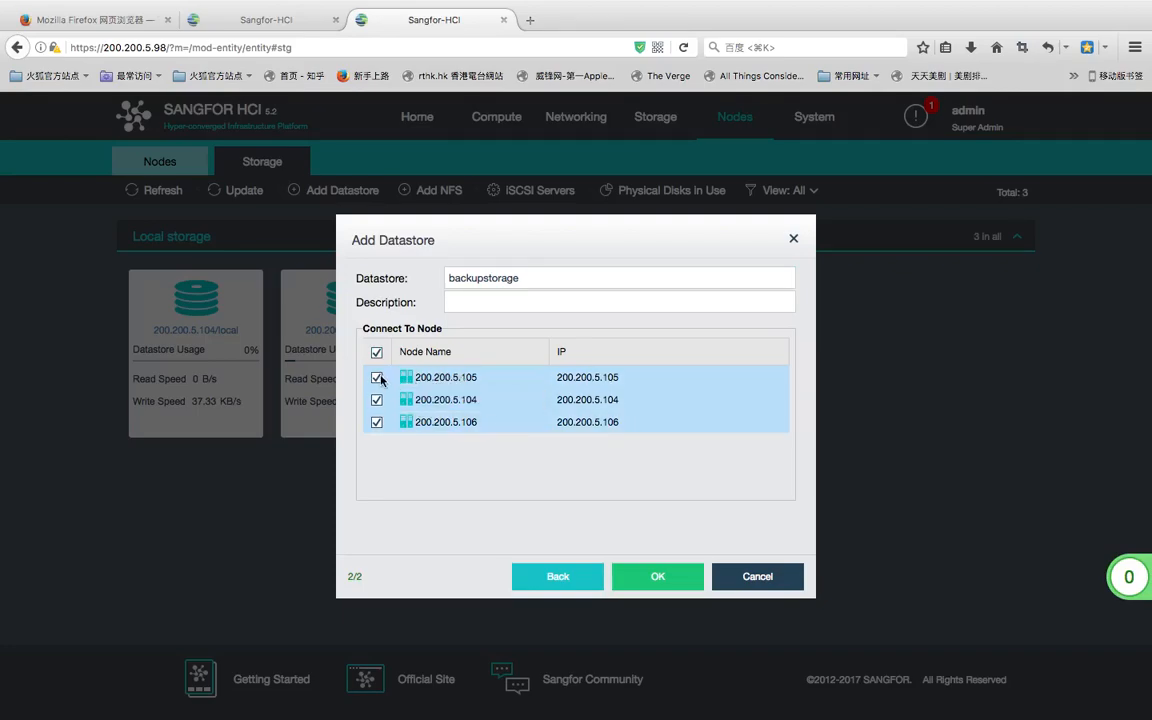
click(377, 356)
click(377, 355)
click(656, 576)
drag(415, 446, 321, 442)
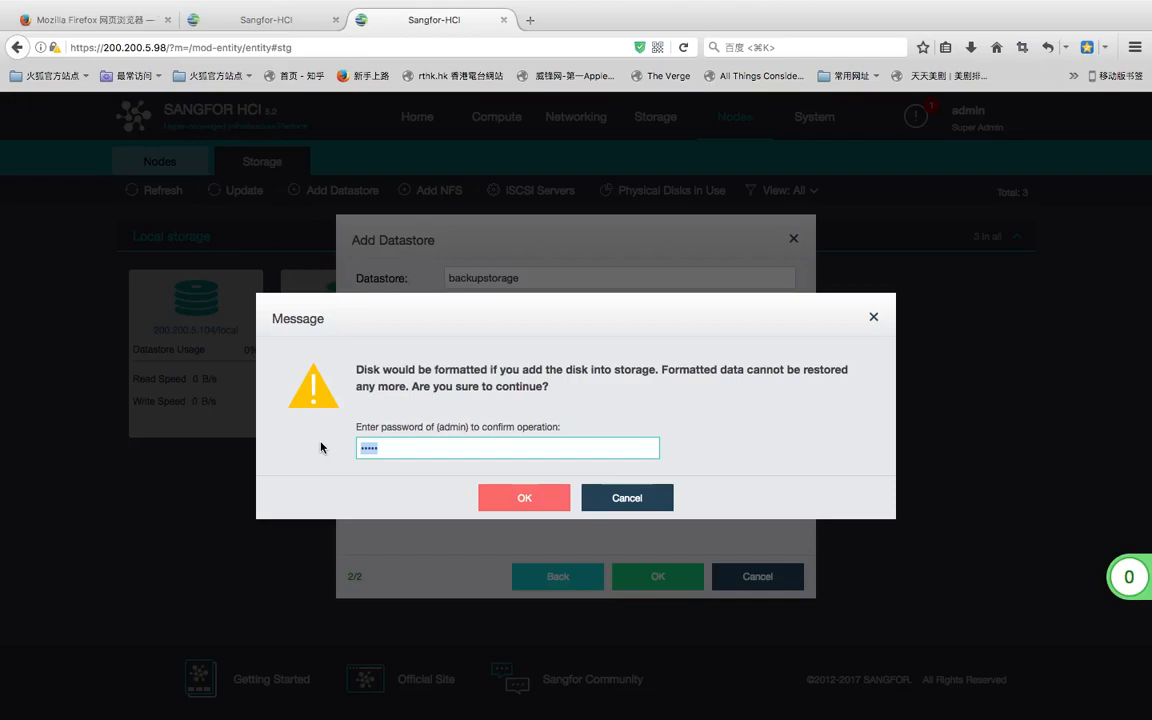
- Re-enter the admin password and confirm formatting the disk
text(a•••••)
click(514, 497)
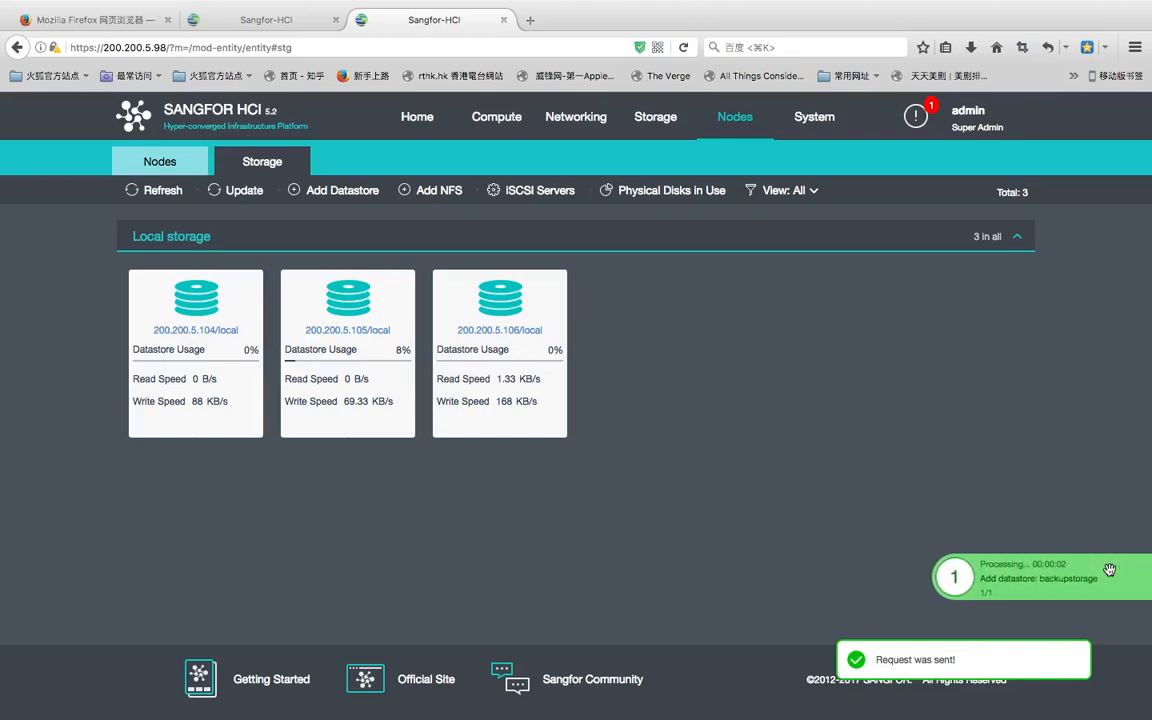
- Review the backupstorage Add datastore task details, then recheck the task list showing 0%
click(955, 580)
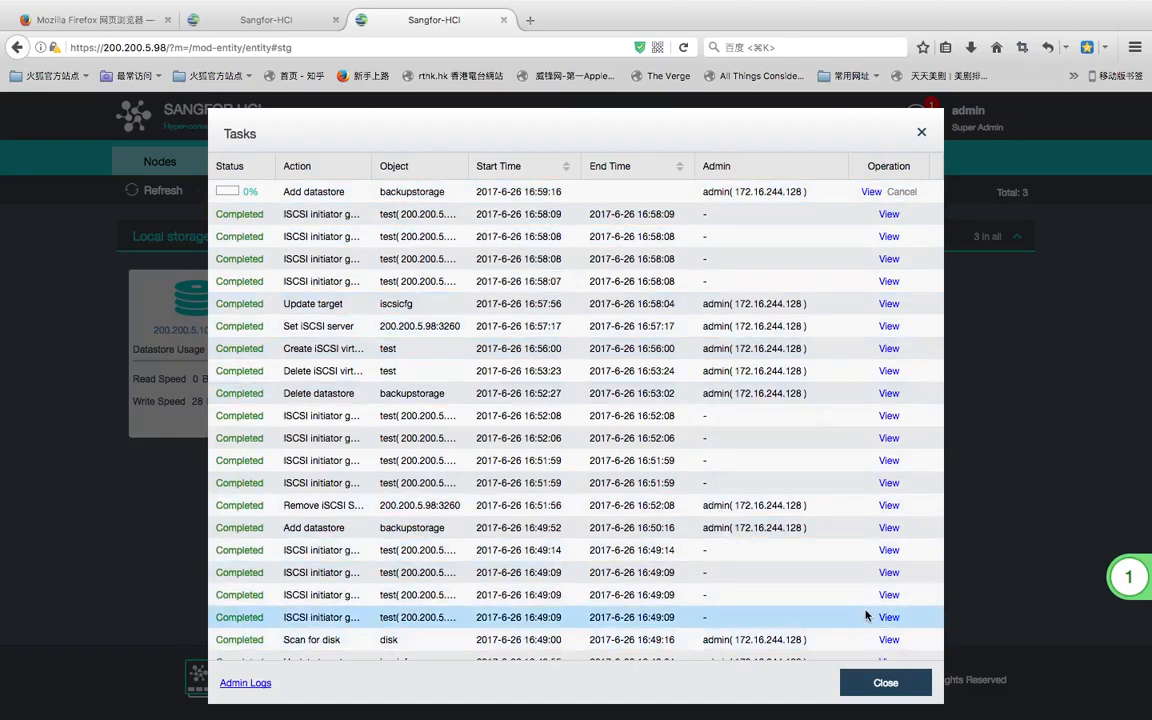
click(869, 193)
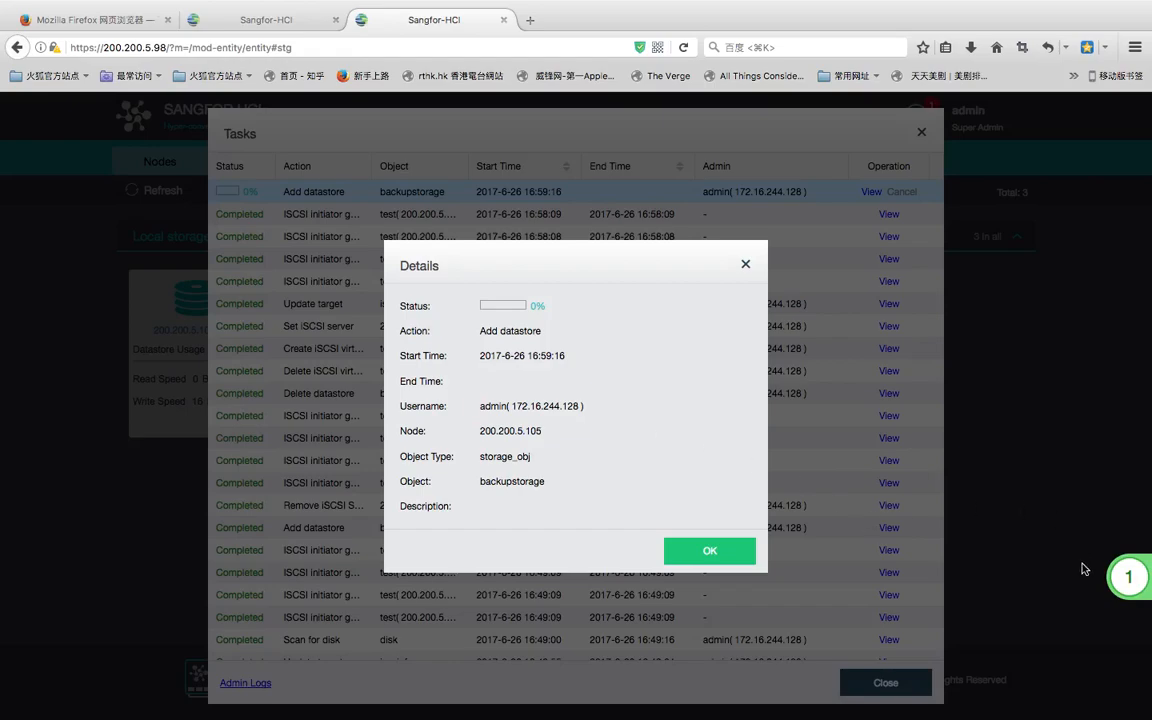
mouse_move(955, 575)
click(699, 554)
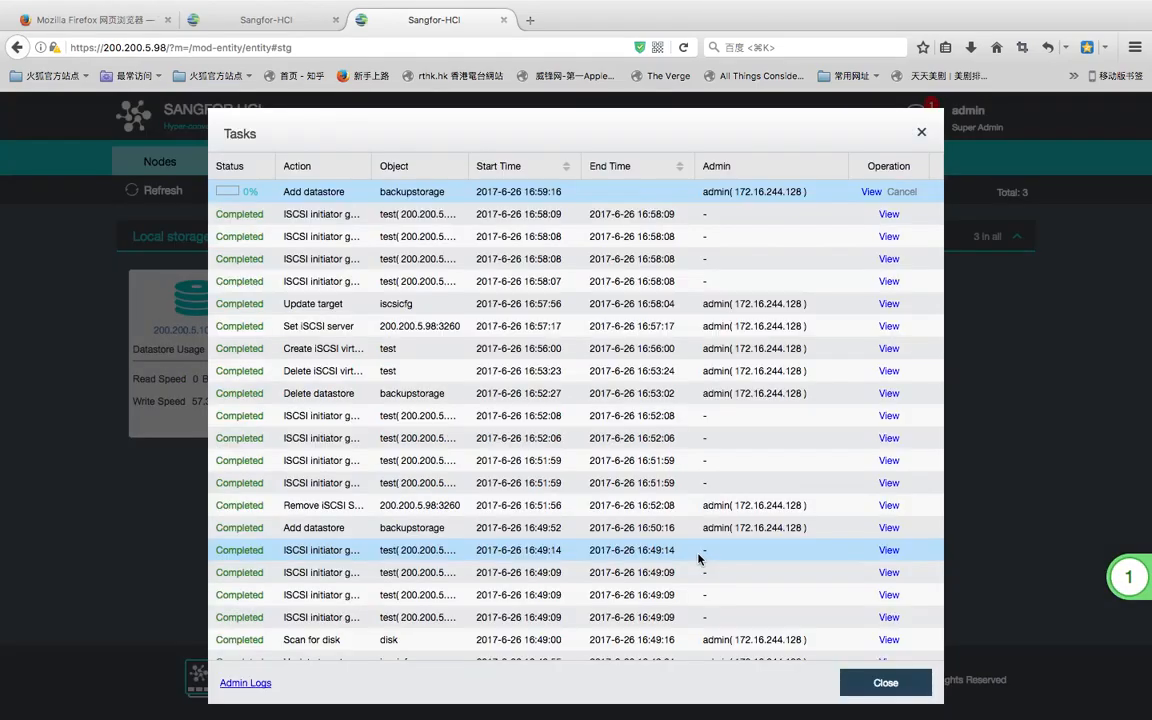
click(886, 684)
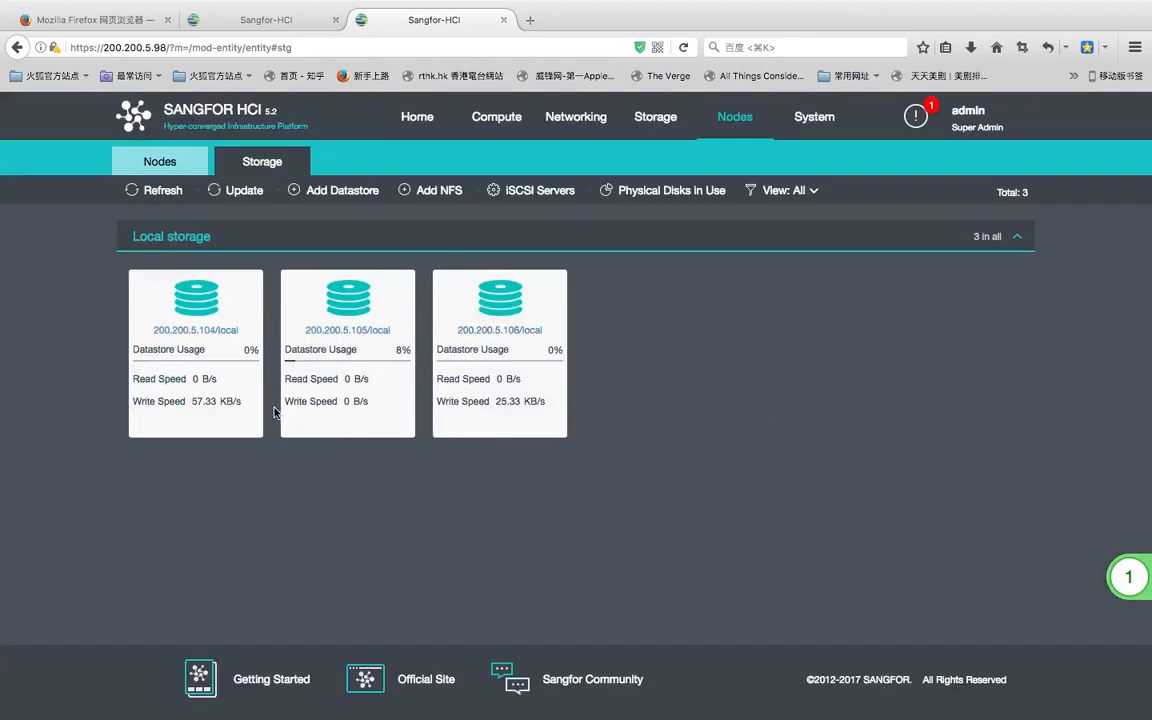
click(1064, 567)
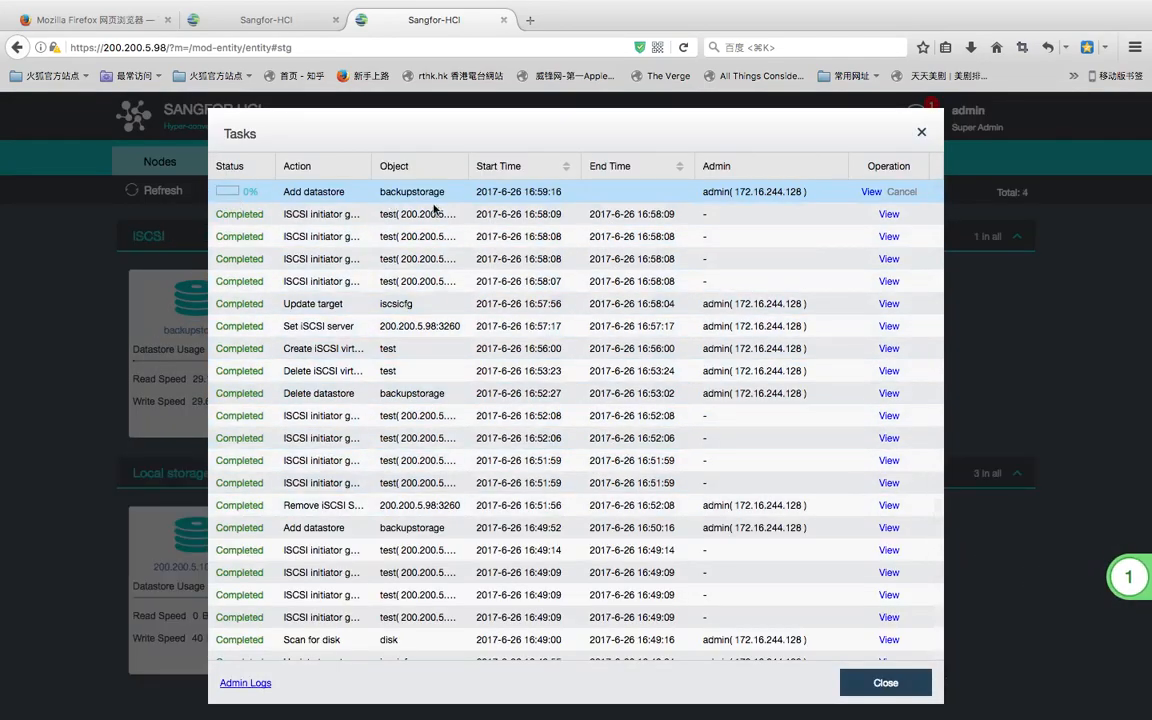
- Reopen Tasks and check the Add datastore task now shows Completed, then close it
click(920, 132)
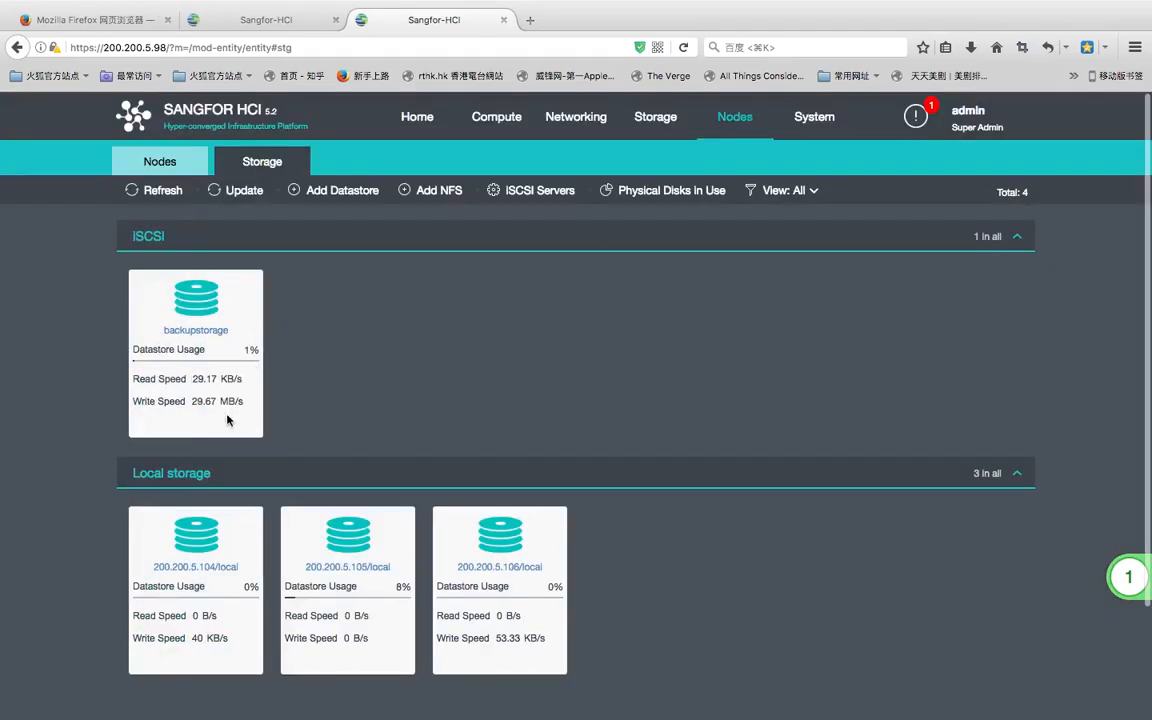
mouse_move(172, 336)
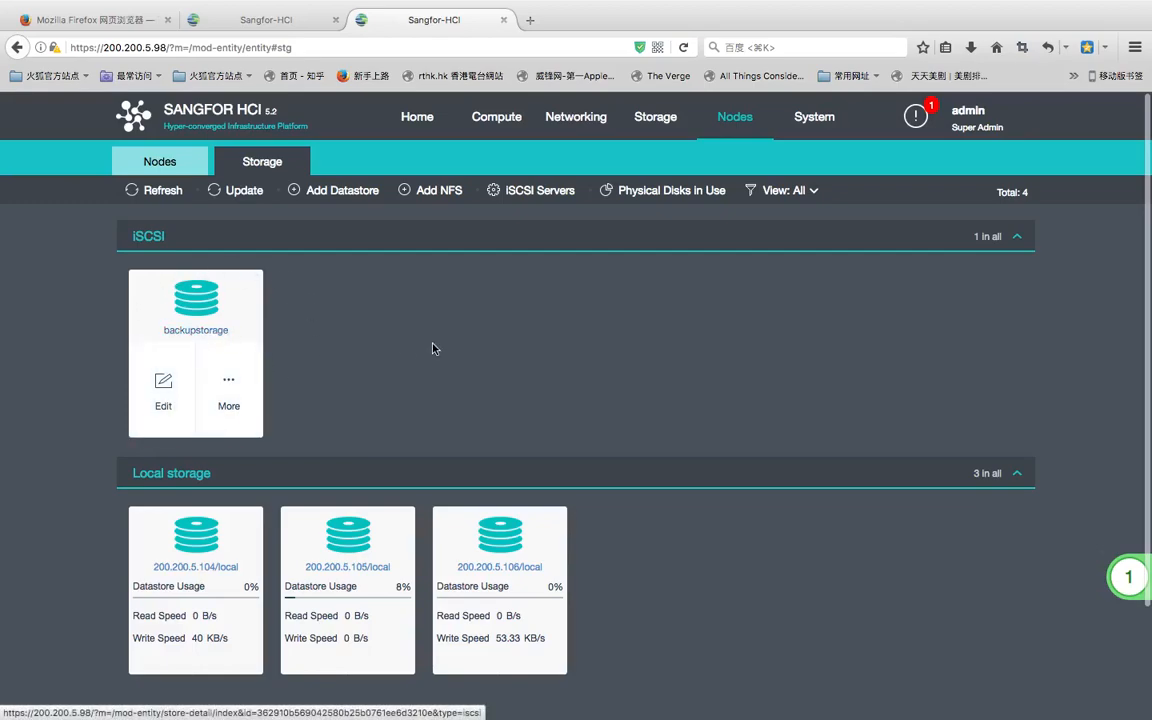
mouse_move(1108, 577)
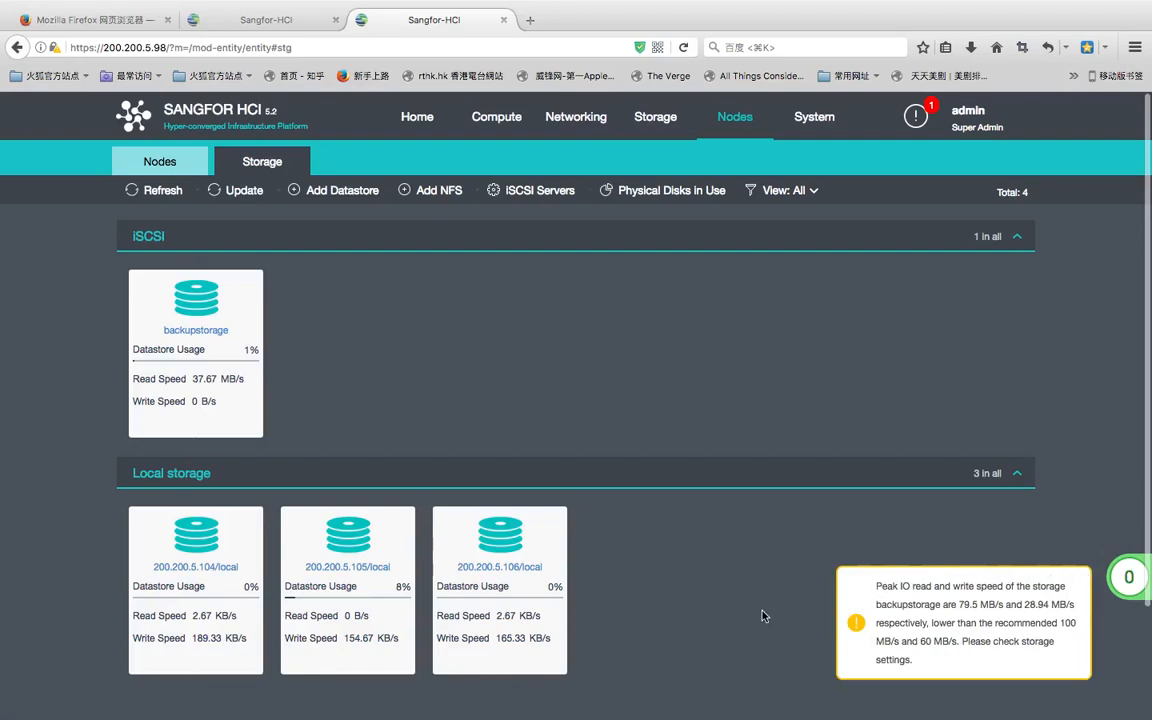
click(1110, 578)
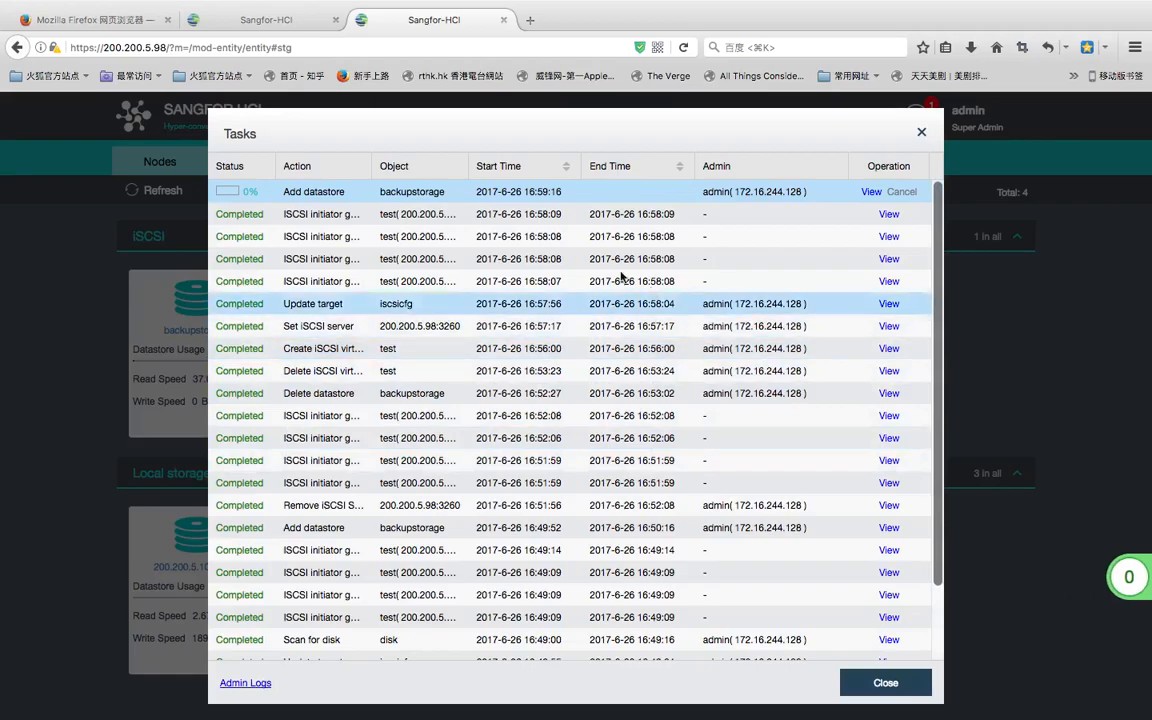
click(870, 193)
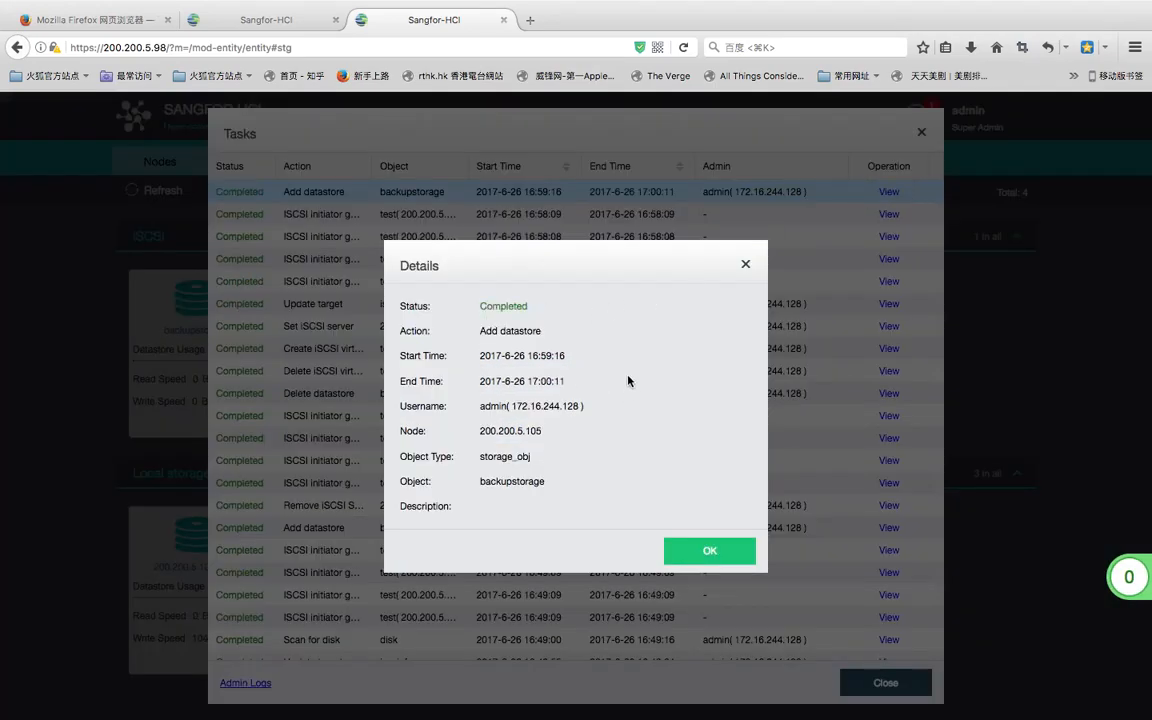
click(745, 264)
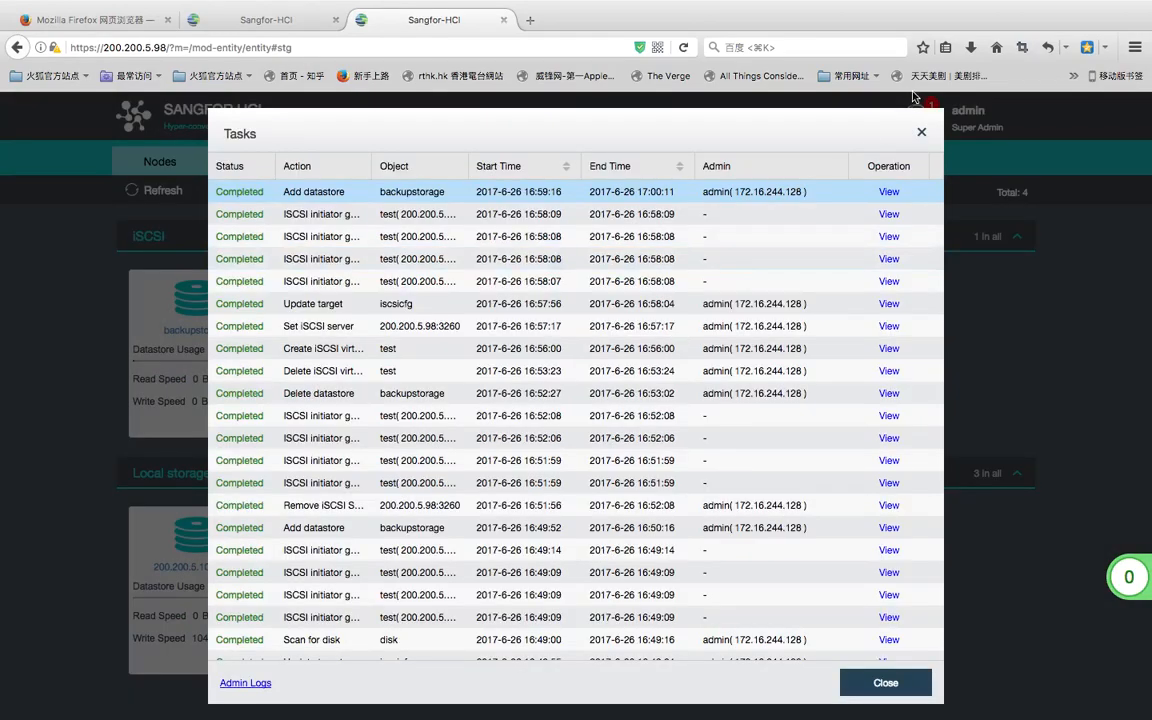
click(922, 133)
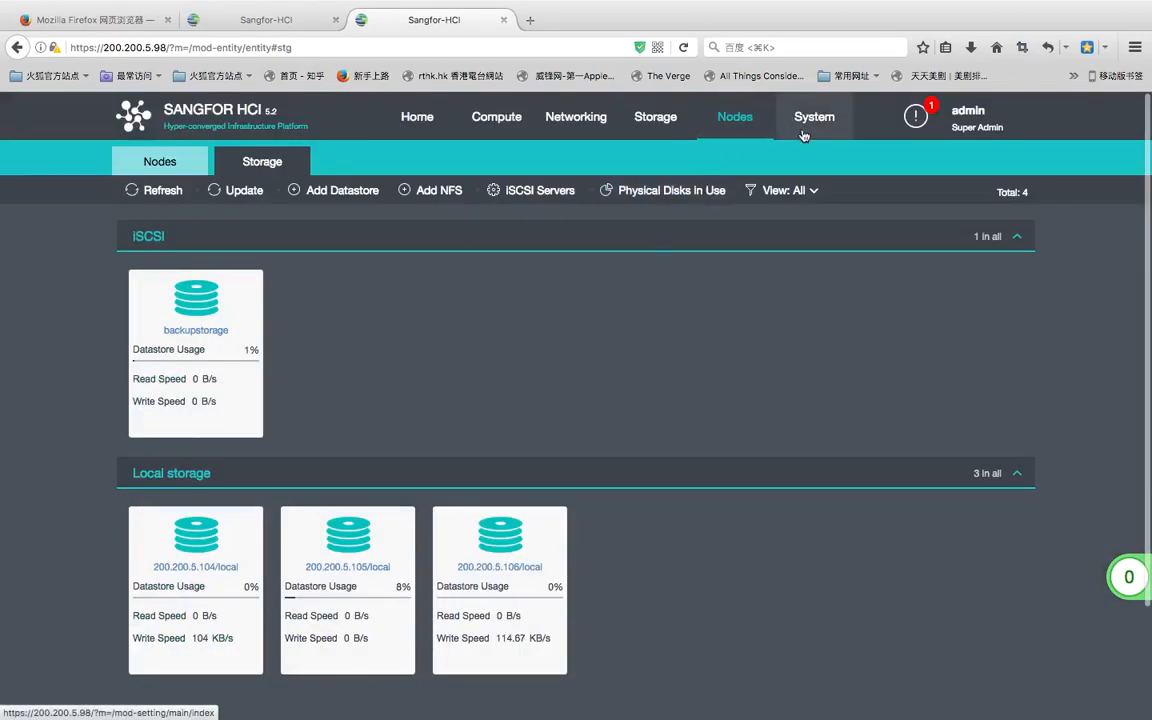
- Verify backupstorage in the Home dashboard's Nodes and Storage panels, then go to the Nodes page
click(743, 125)
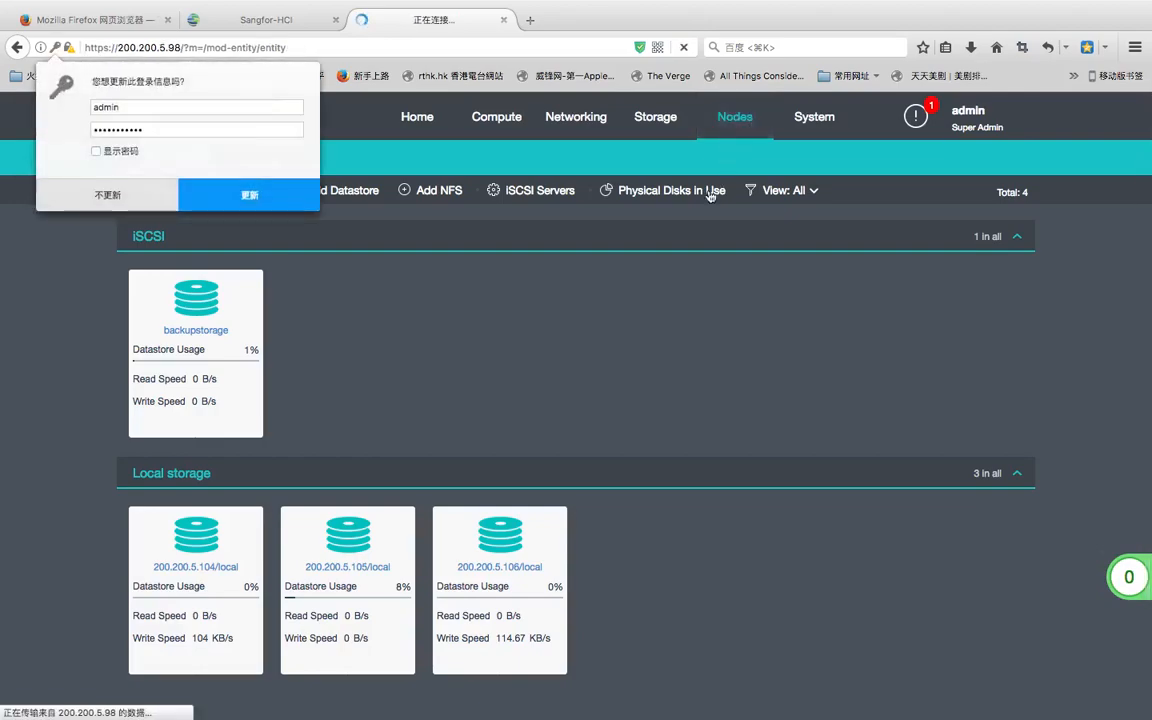
click(262, 200)
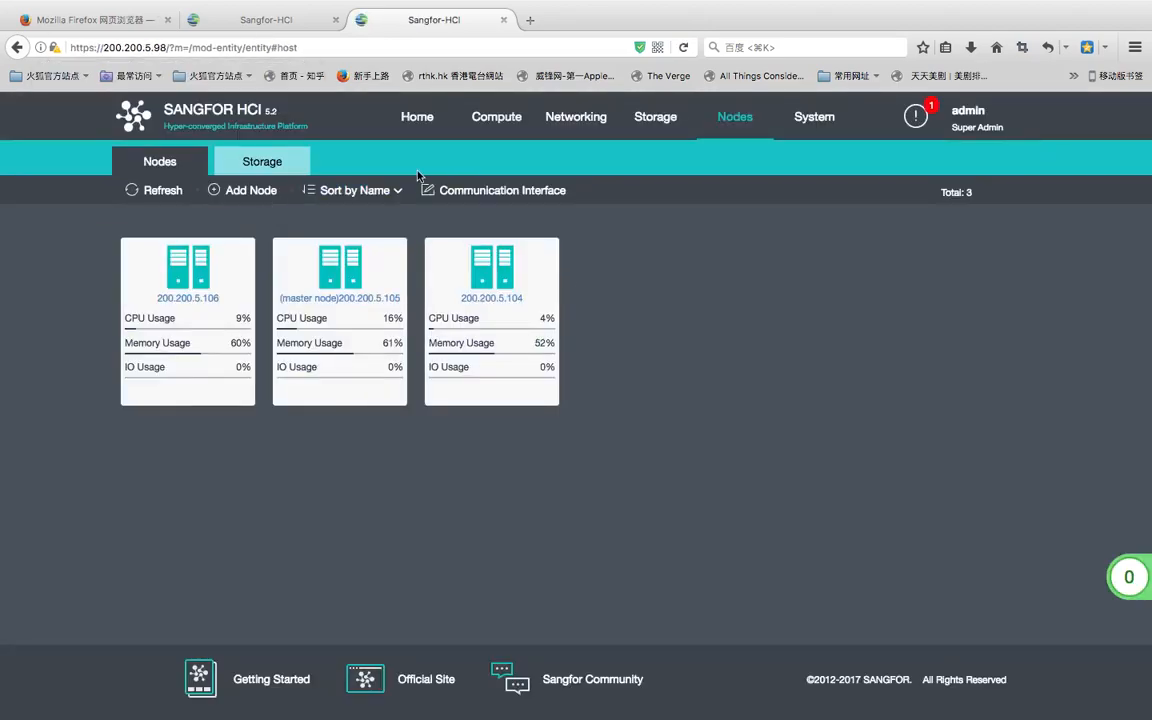
click(409, 121)
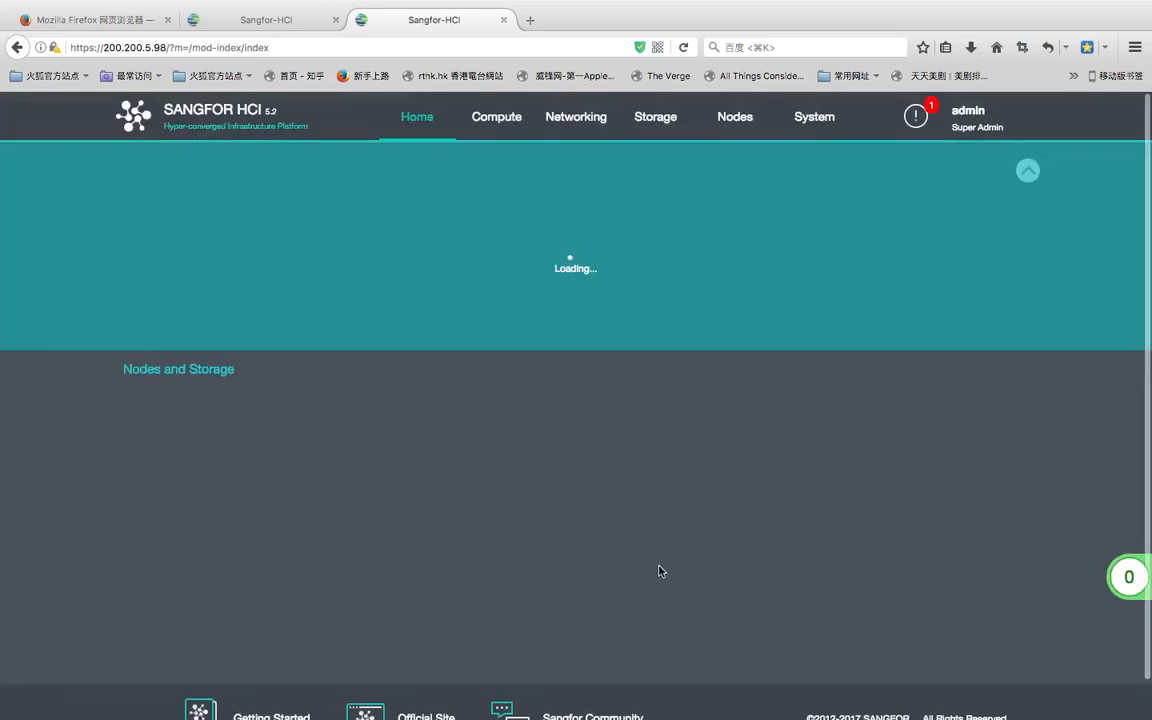
scroll(662, 569, down, 2)
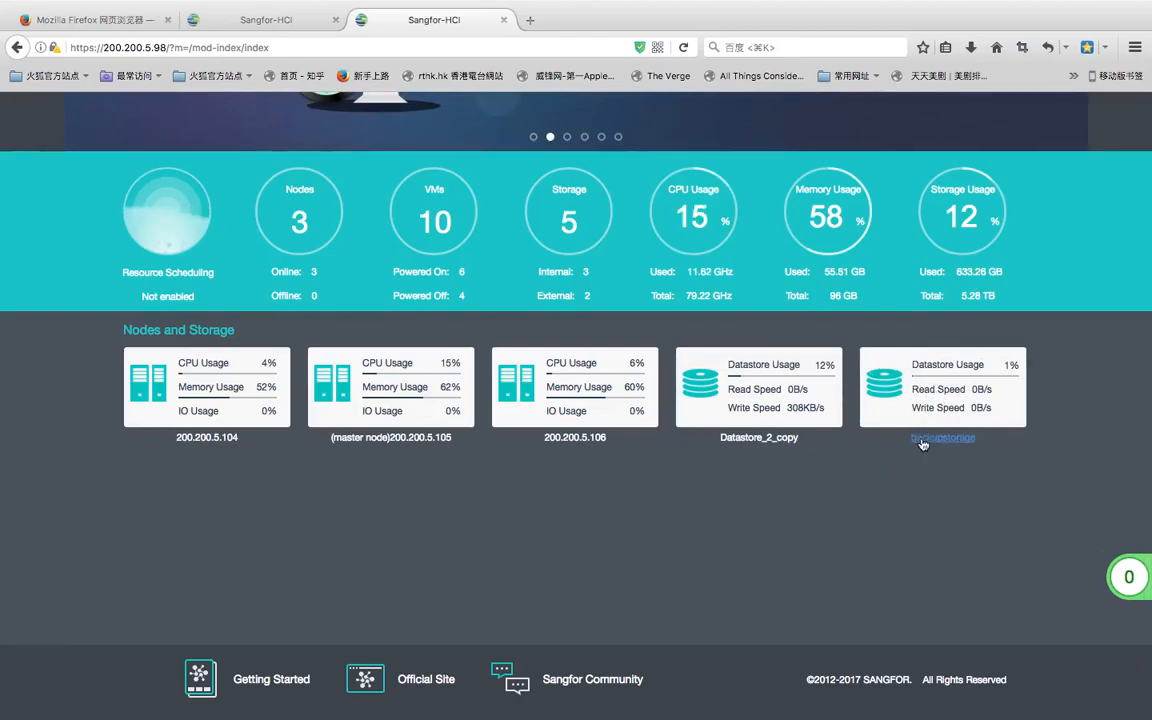
scroll(835, 520, up, 3)
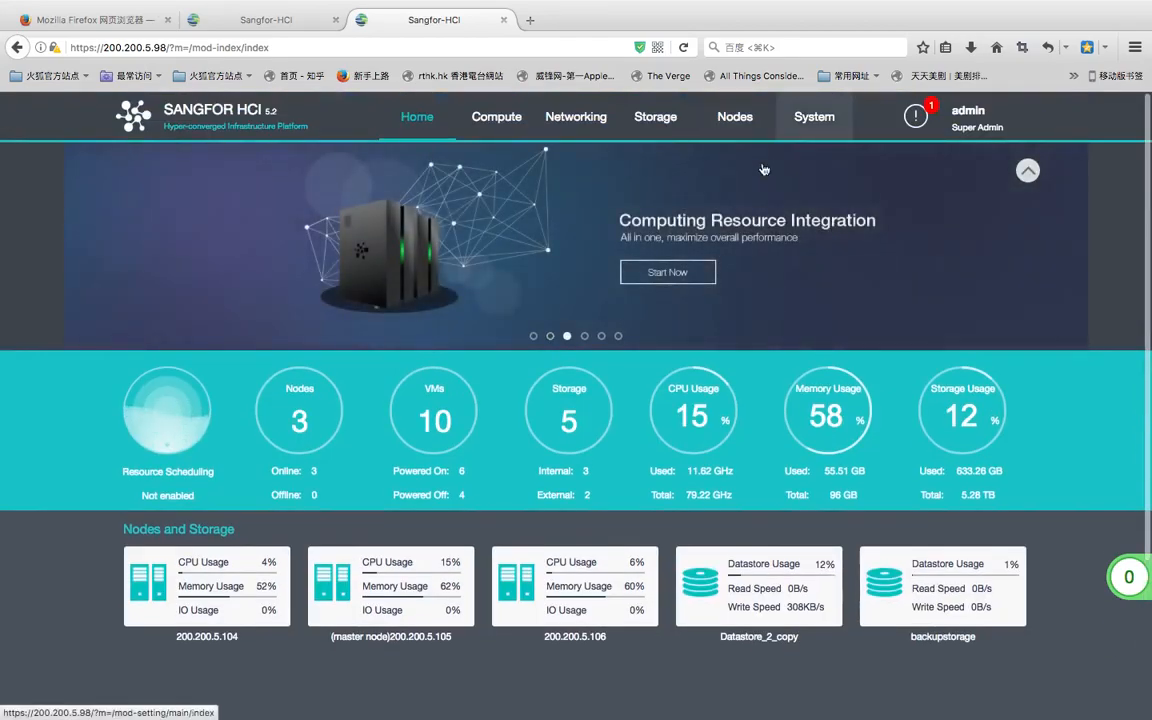
click(737, 120)
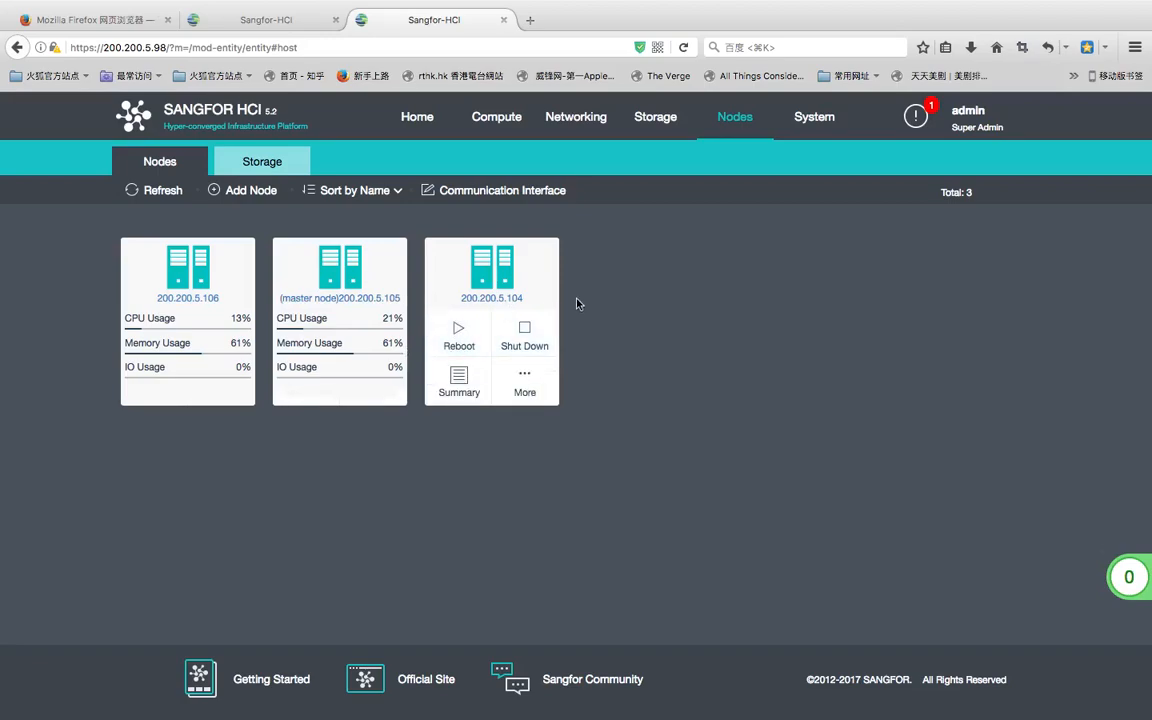
- Confirm node 200.200.5.106's Storage tab lists backupstorage as 8 GB iSCSI, then return to Nodes
click(175, 299)
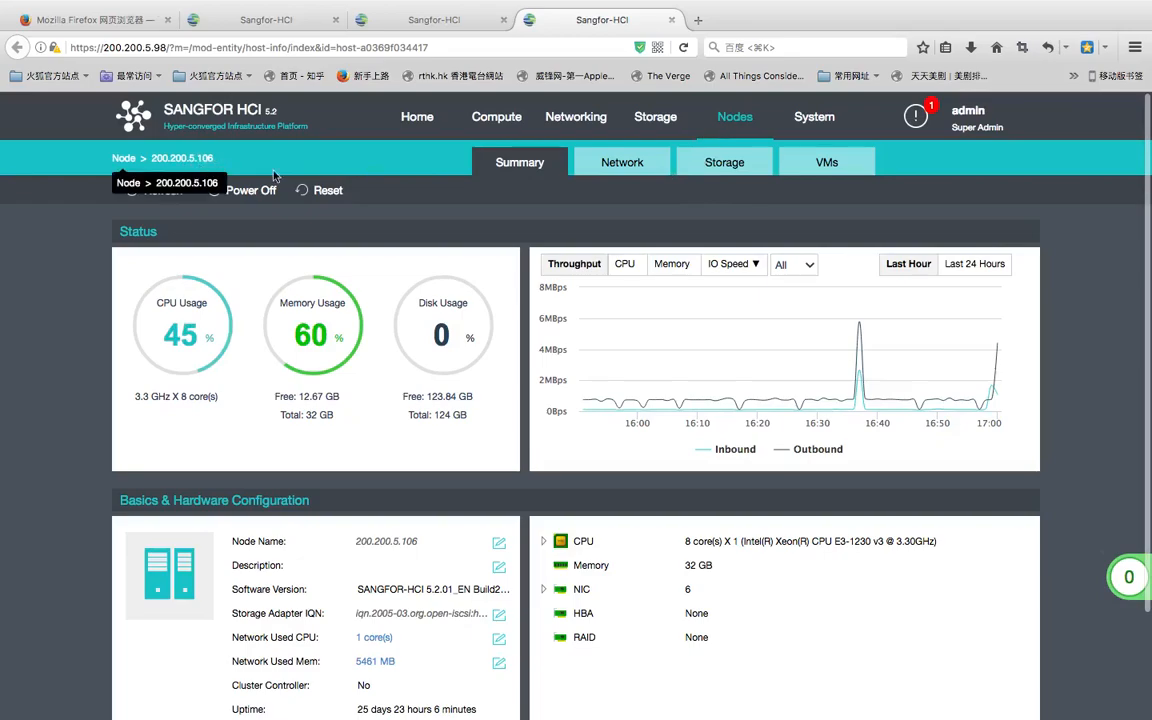
click(690, 166)
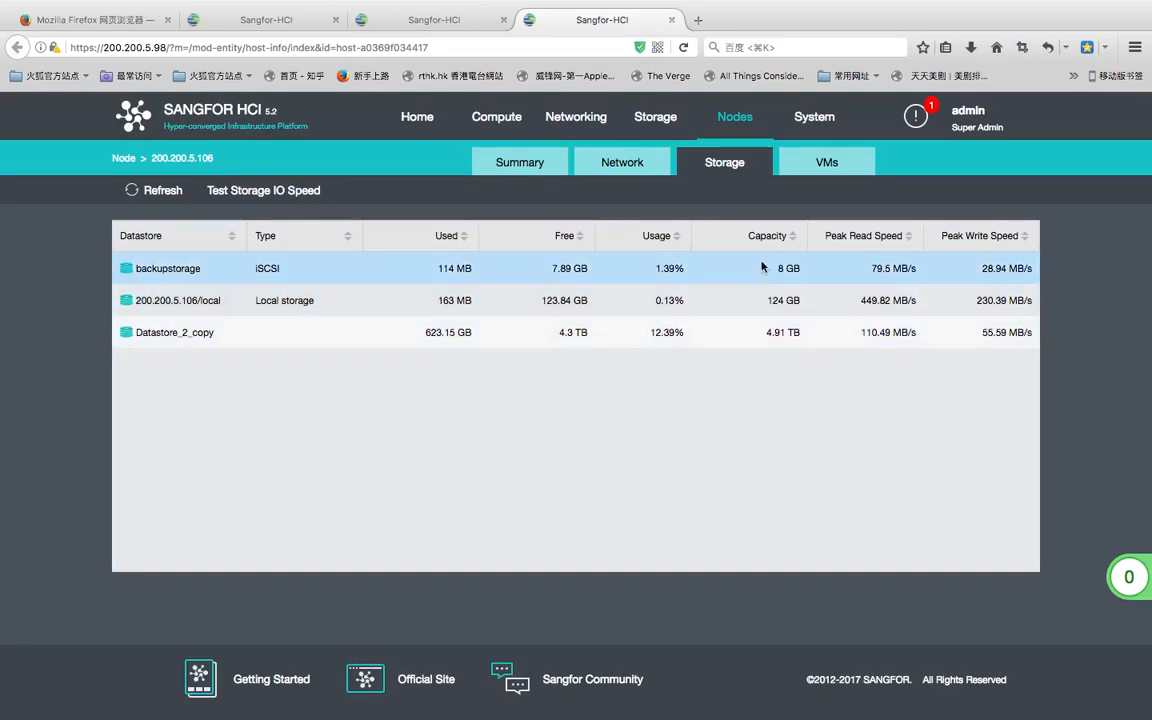
click(737, 122)
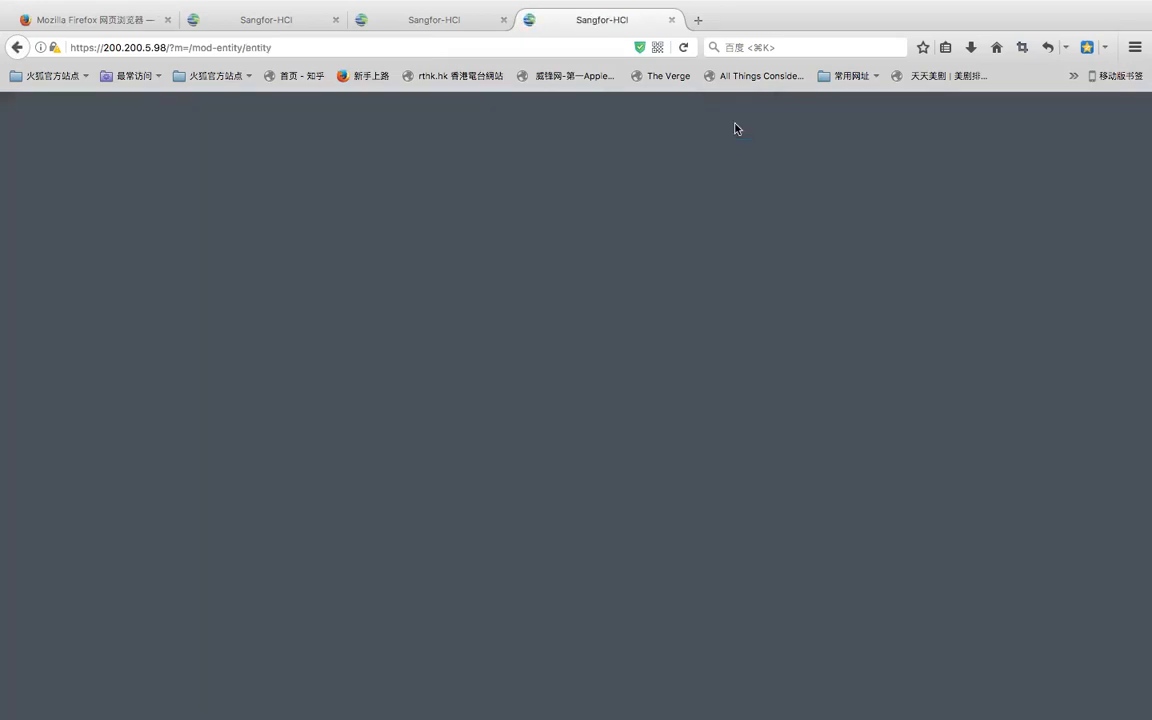